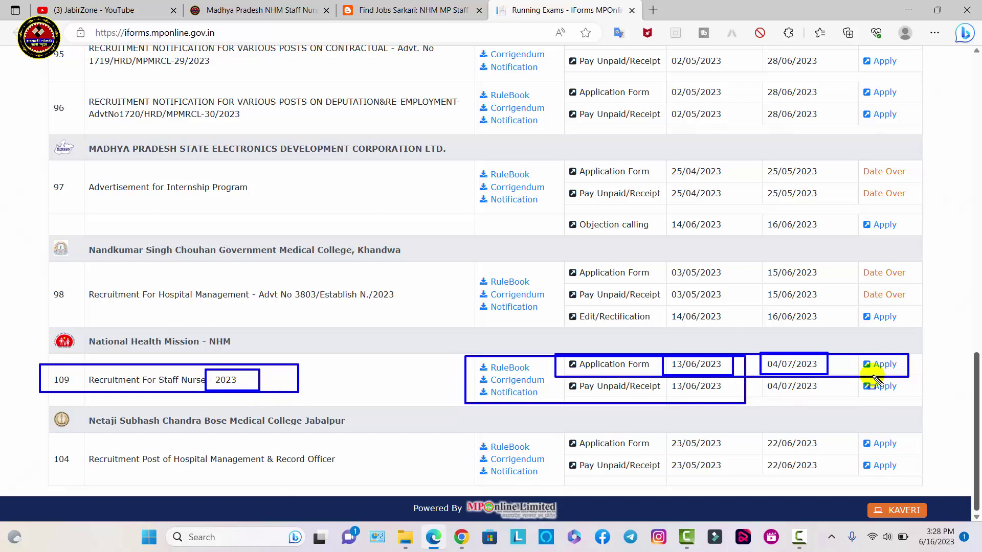
Scroll the Running Exams list to the NHM Recruitment For Staff Nurse - 2023 entry.
mouse_move(563, 378)
mouse_down()
mouse_move(859, 408)
mouse_move(943, 398)
mouse_move(909, 396)
mouse_up()
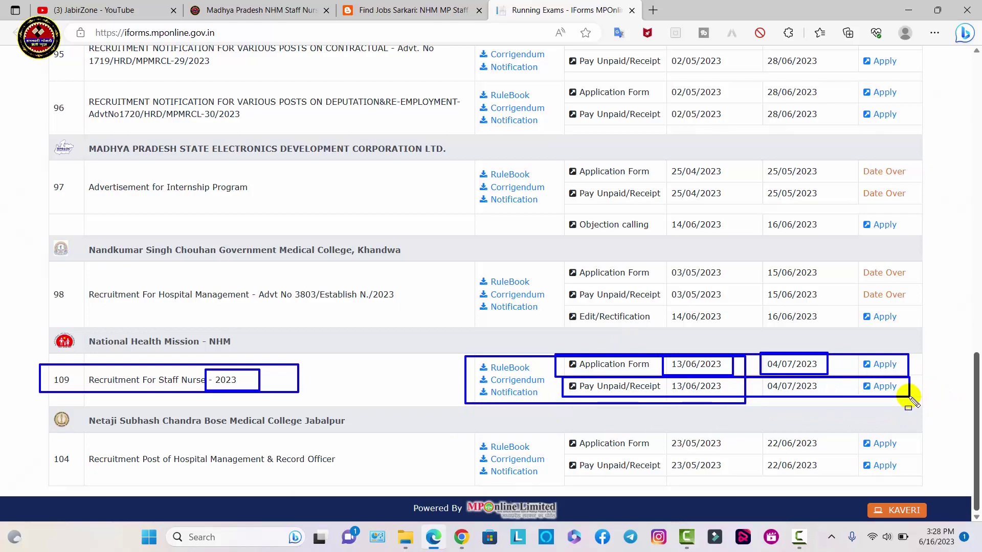
key(Escape)
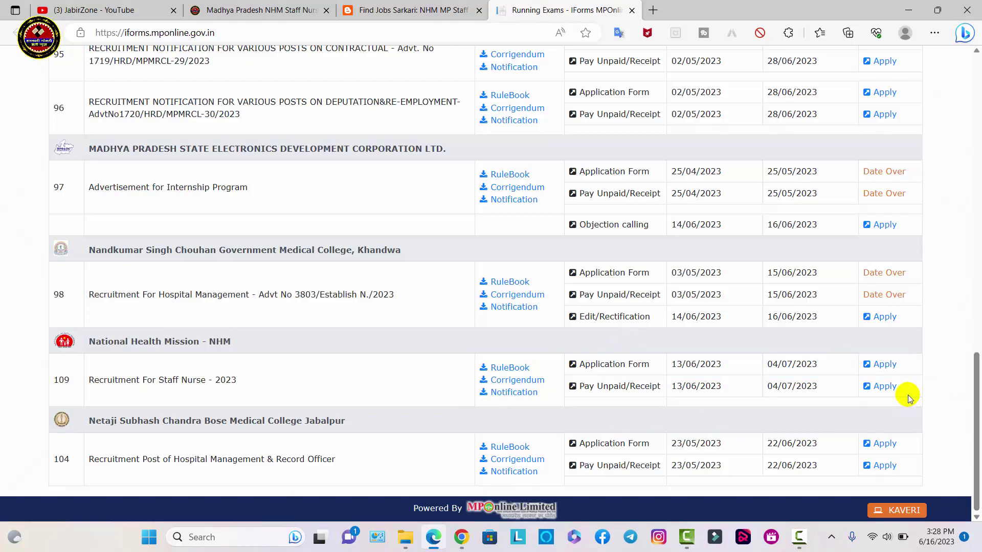
Apply to the Staff Nurse 2023 Application Form to reach the Profile Login page.
click(879, 364)
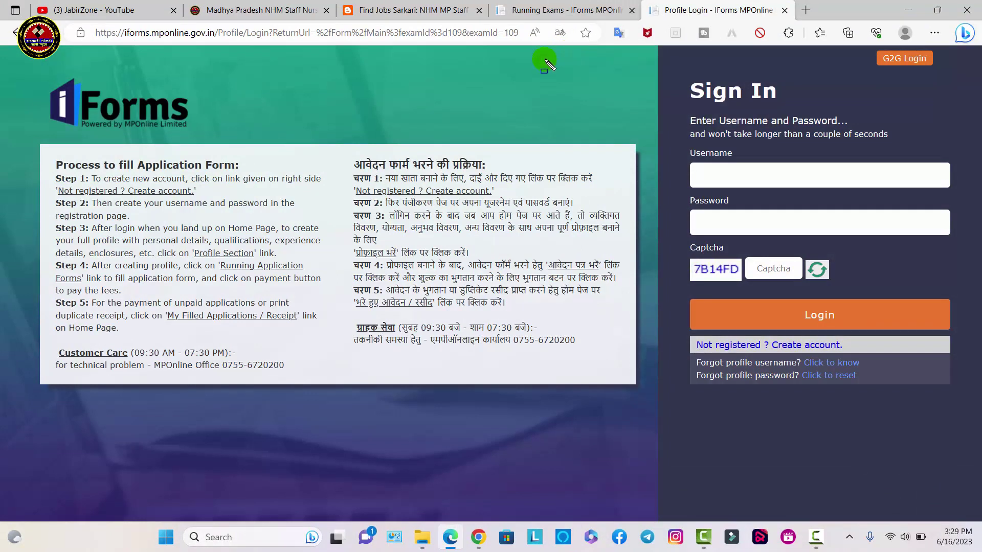
mouse_move(42, 151)
mouse_down()
mouse_move(494, 238)
mouse_move(636, 340)
mouse_move(620, 367)
mouse_move(631, 382)
mouse_up()
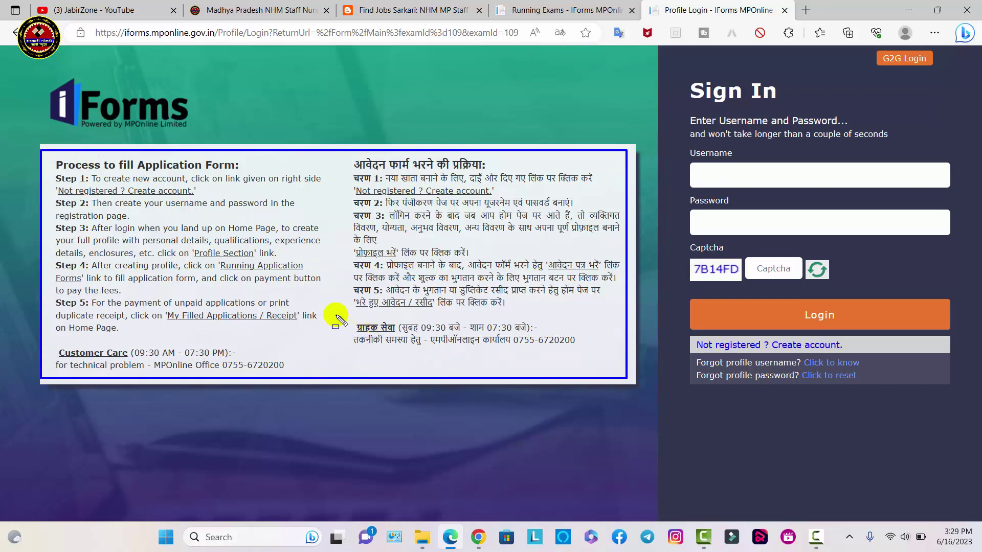
drag(335, 316, 600, 358)
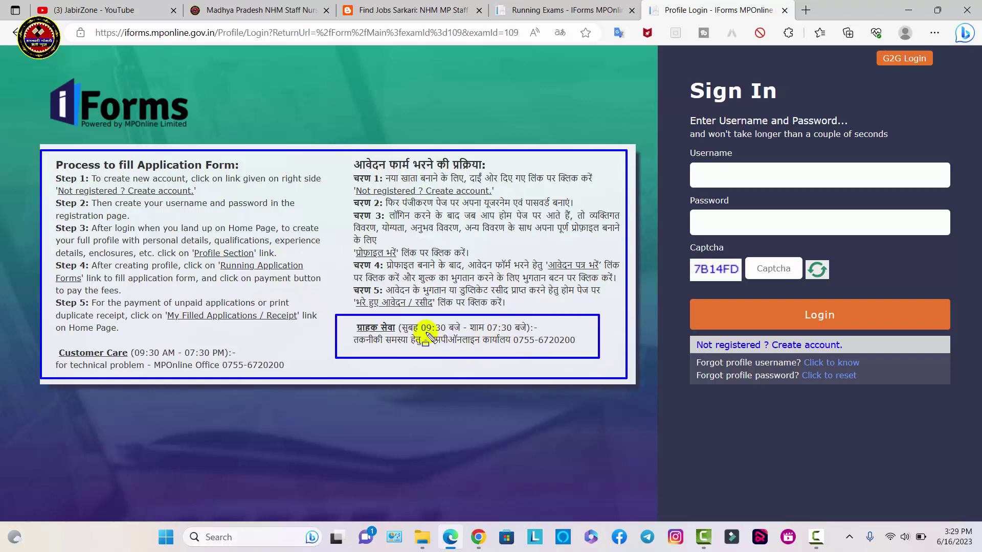
mouse_move(425, 335)
mouse_down()
mouse_move(593, 356)
mouse_move(586, 350)
mouse_up()
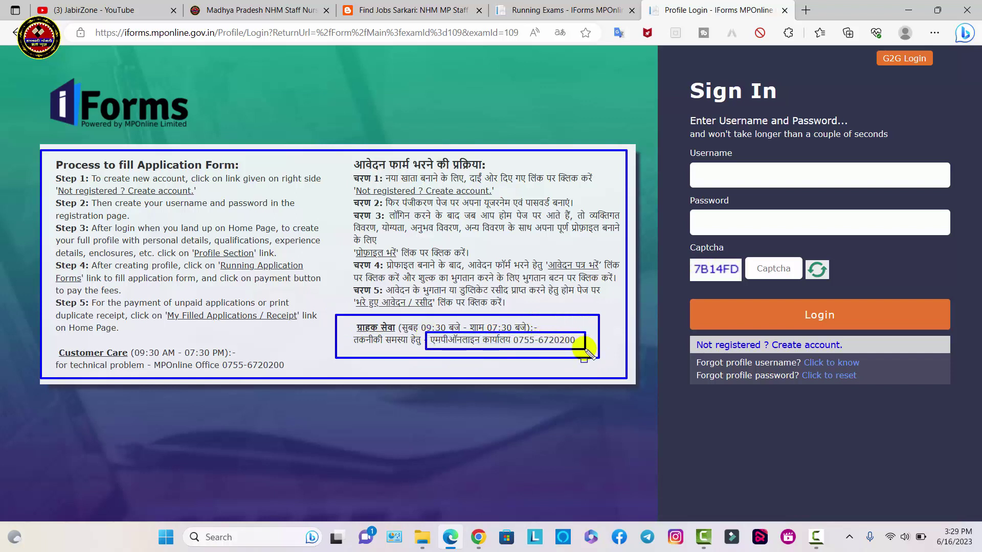
key(Escape)
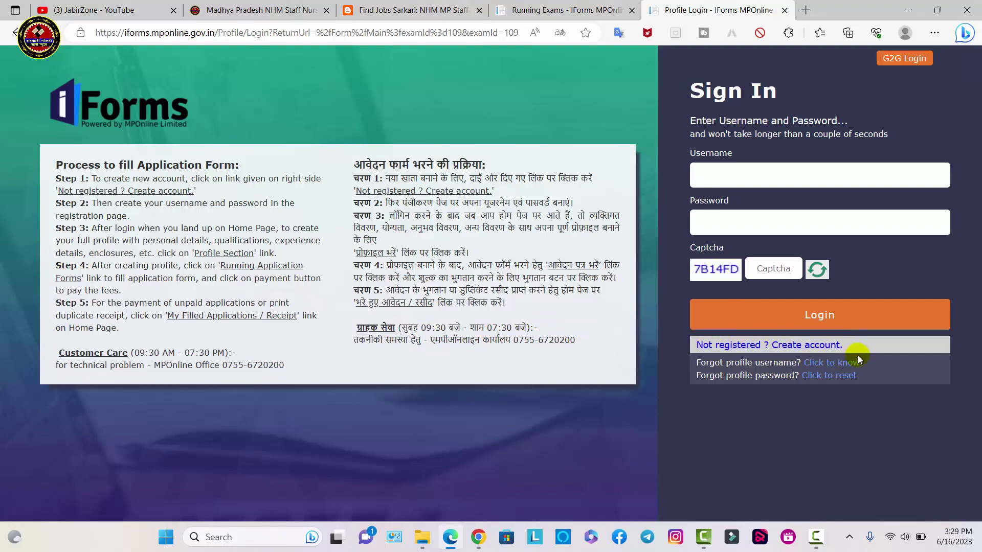
Open the Applicant Profile Registration form via 'Not registered? Create account.'.
click(817, 346)
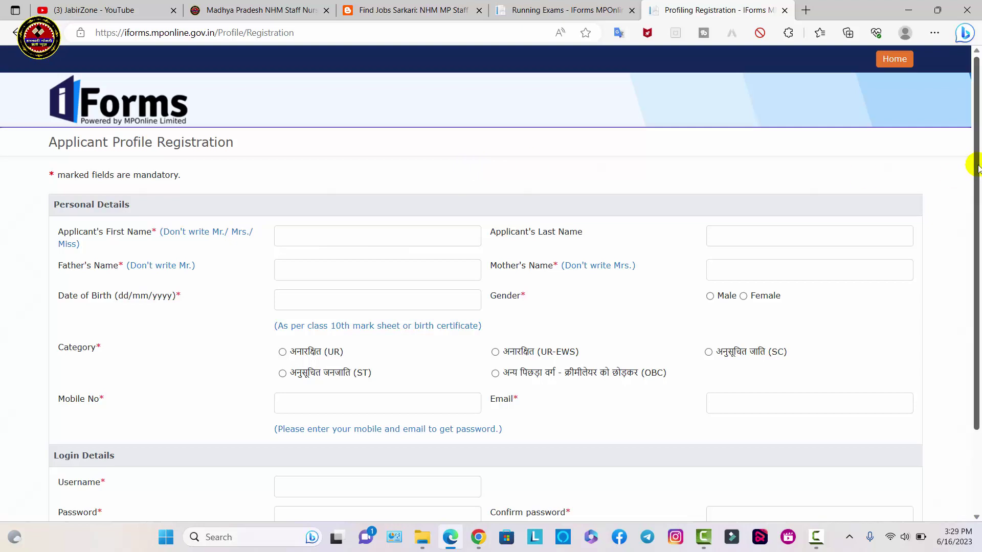
drag(977, 167, 974, 217)
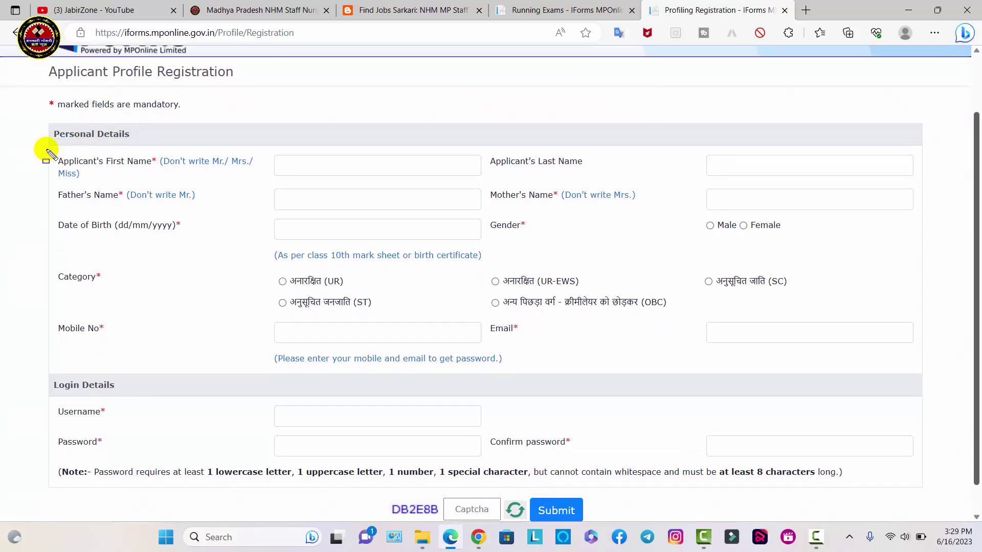
mouse_move(46, 150)
mouse_down()
mouse_move(233, 171)
mouse_move(270, 187)
mouse_move(333, 168)
mouse_move(466, 175)
mouse_up()
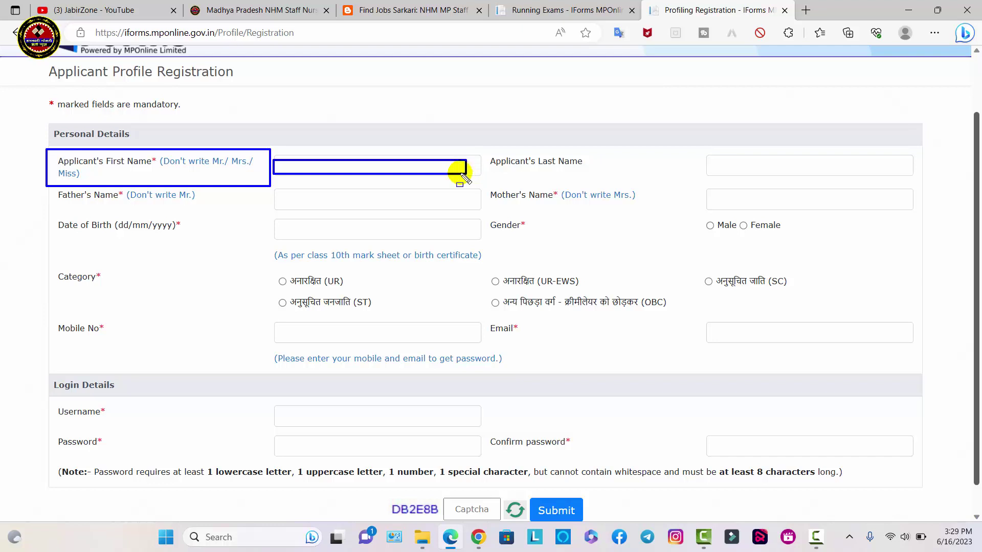
drag(283, 149, 479, 178)
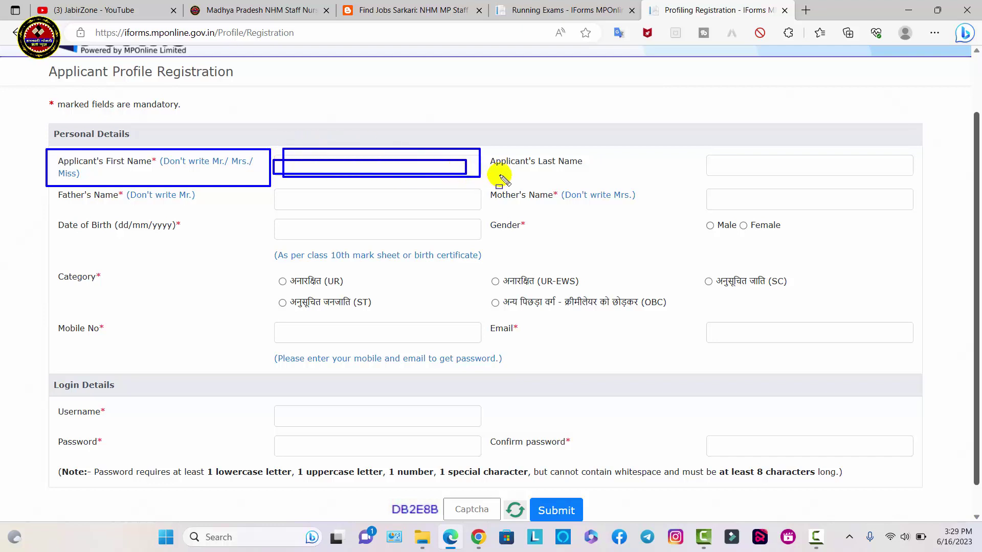
drag(714, 157, 860, 177)
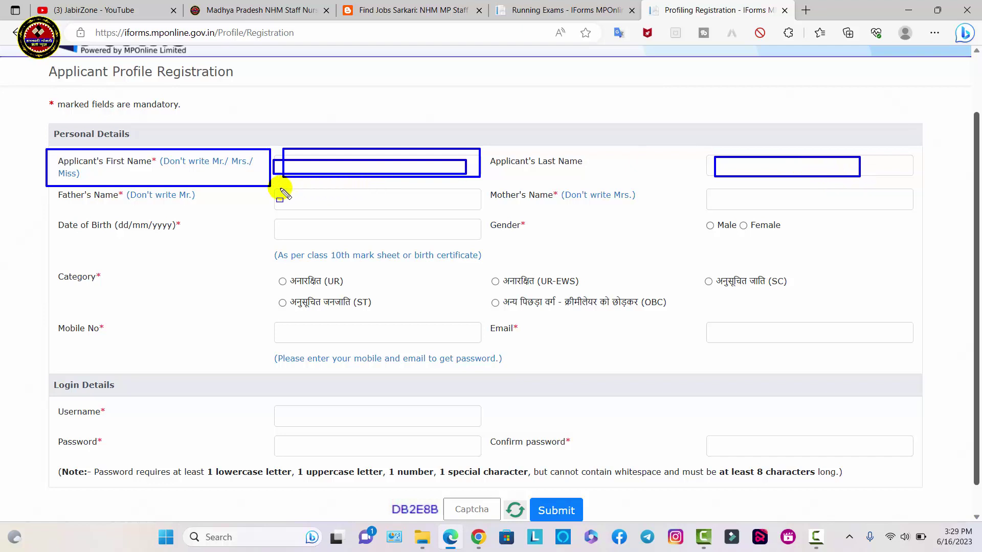
drag(279, 188, 372, 208)
drag(708, 187, 829, 211)
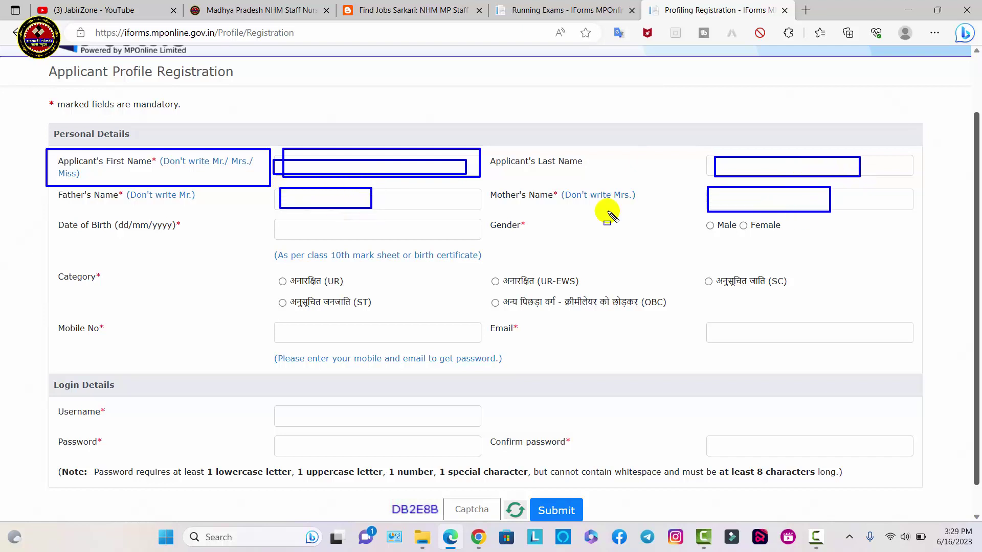
drag(272, 219, 395, 252)
Choose Female as gender and OBC as category, leaving date of birth blank.
click(410, 228)
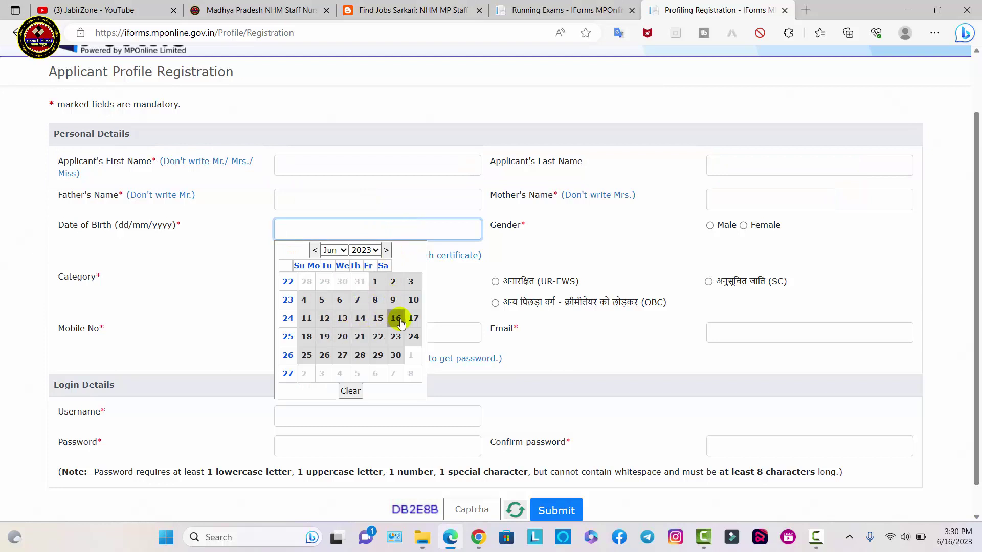
click(540, 254)
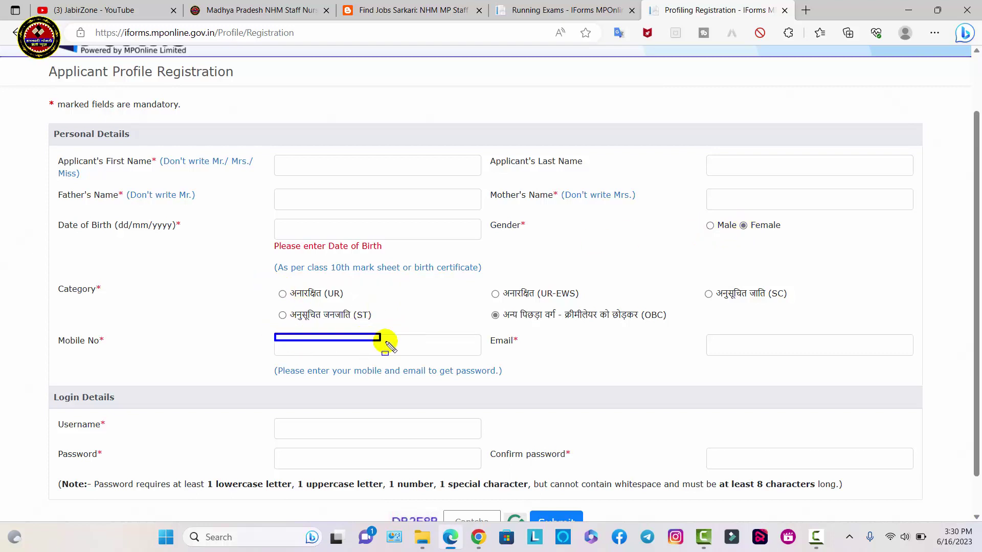
drag(387, 343, 440, 354)
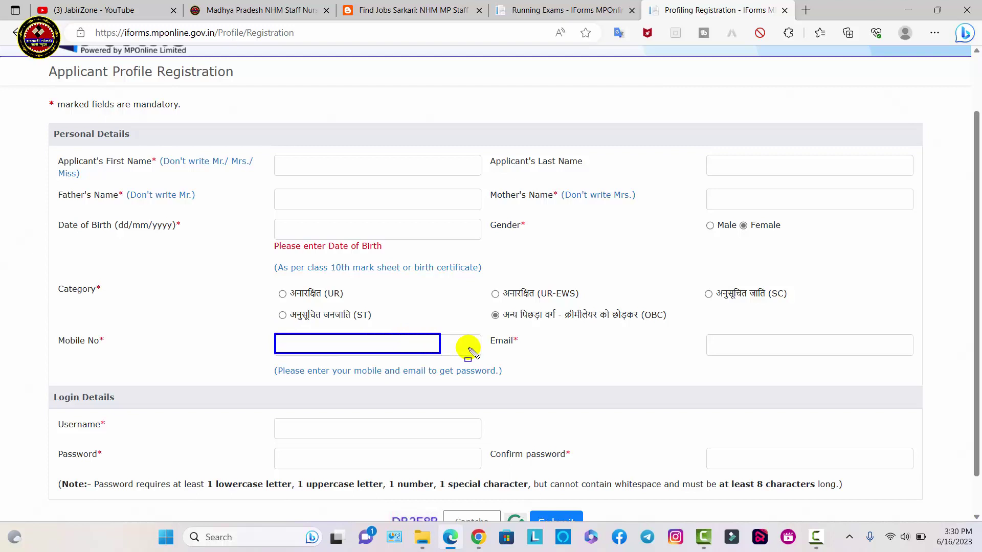
mouse_move(705, 334)
mouse_down()
mouse_move(802, 362)
mouse_move(855, 361)
mouse_up()
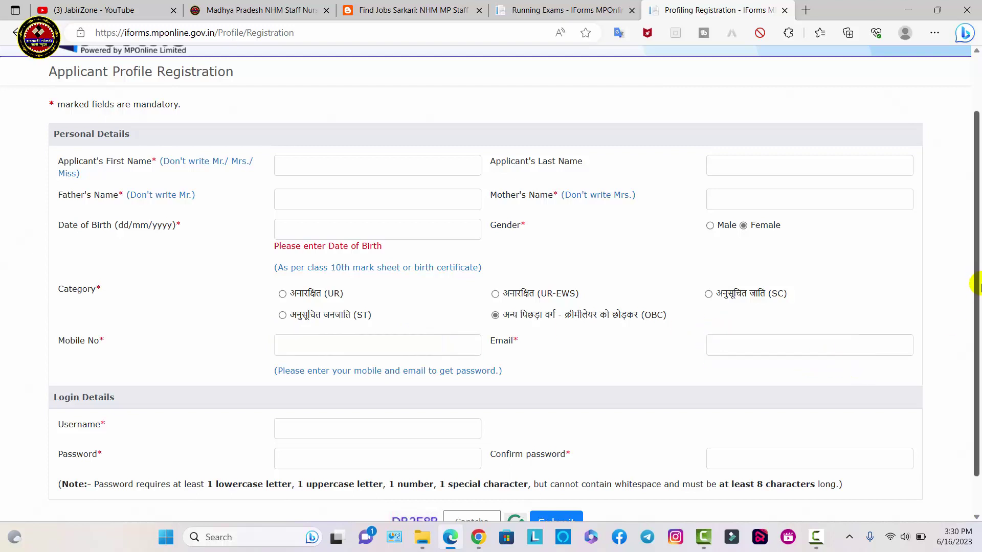
scroll(977, 285, down, 2)
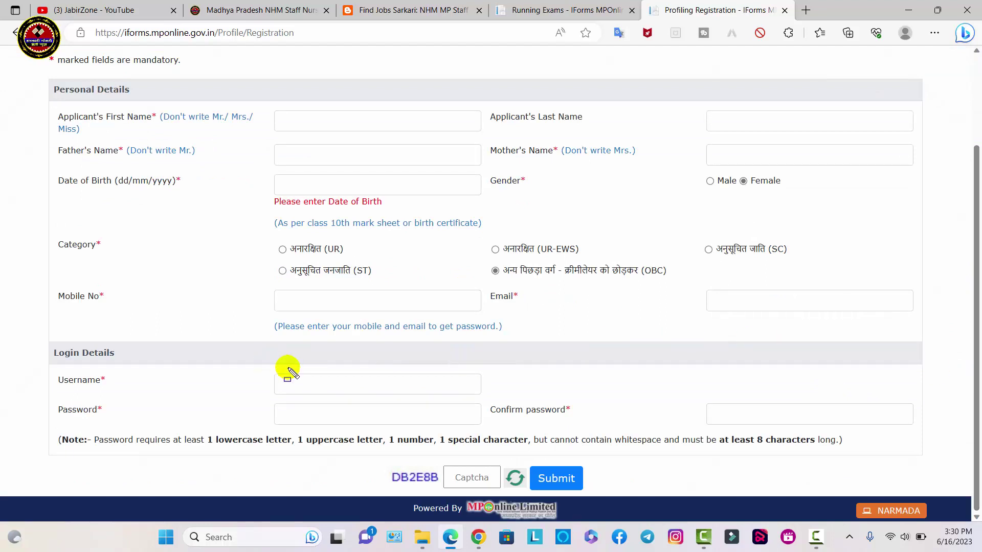
Enter username, names, birth date 04/07/2001, SC category, mobile, email, password and captcha.
drag(277, 374, 416, 390)
click(402, 384)
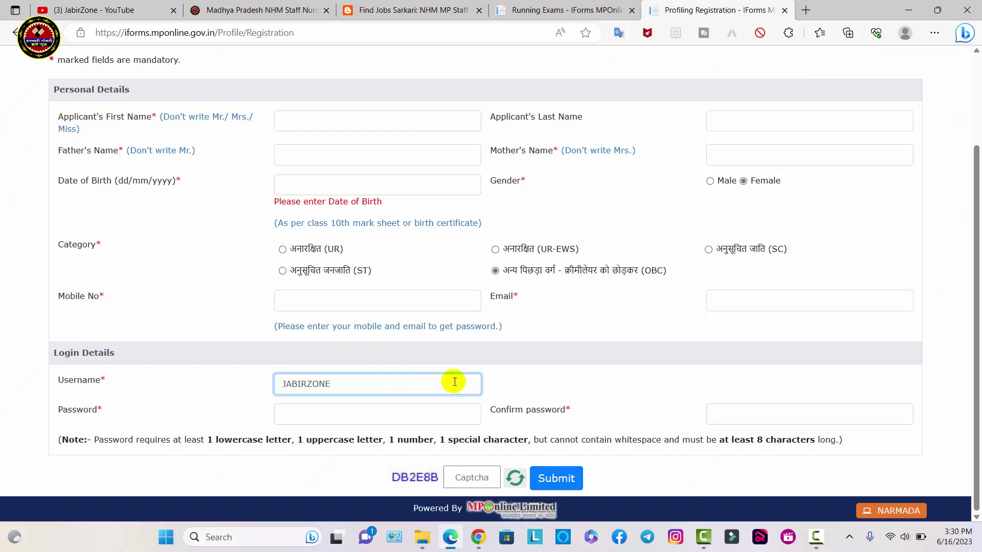
click(535, 383)
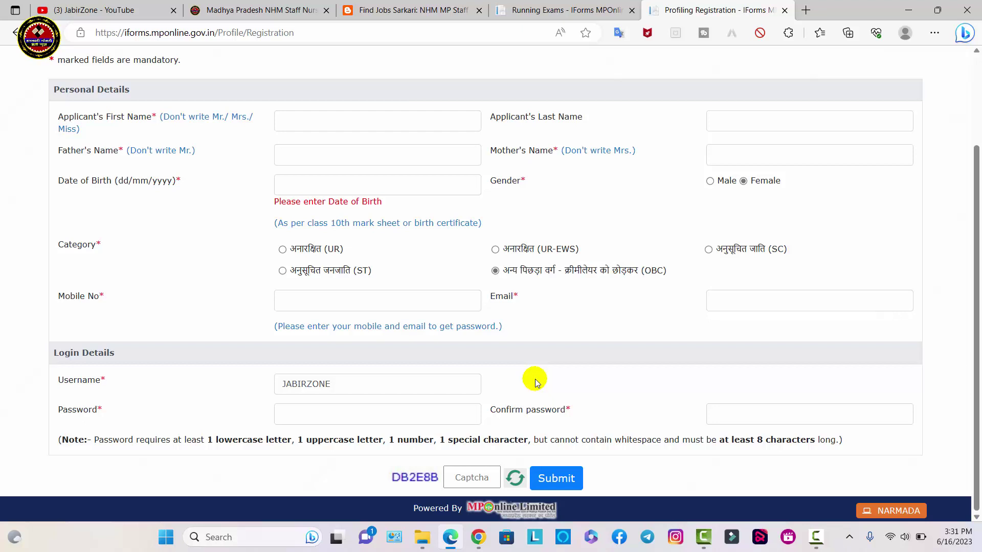
drag(270, 404, 405, 426)
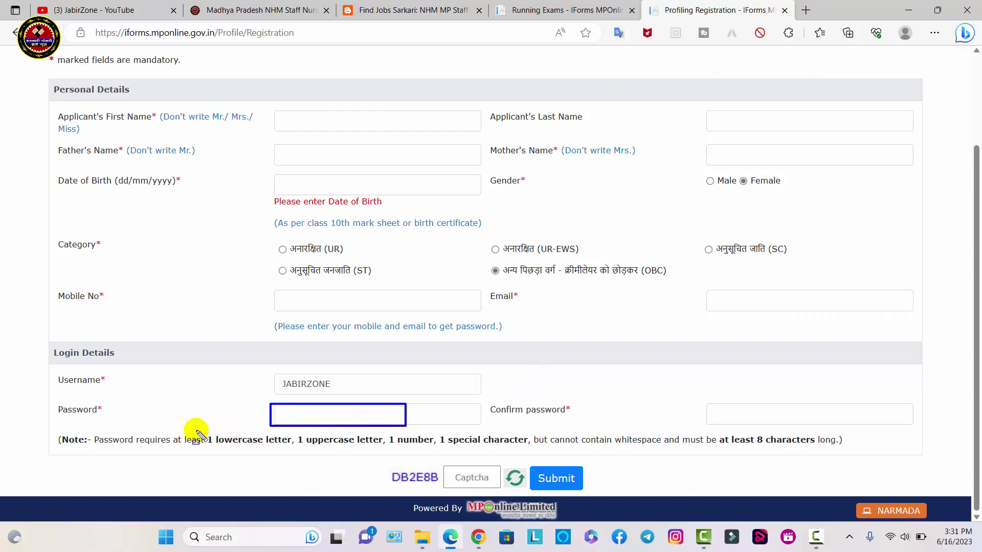
drag(196, 430, 551, 451)
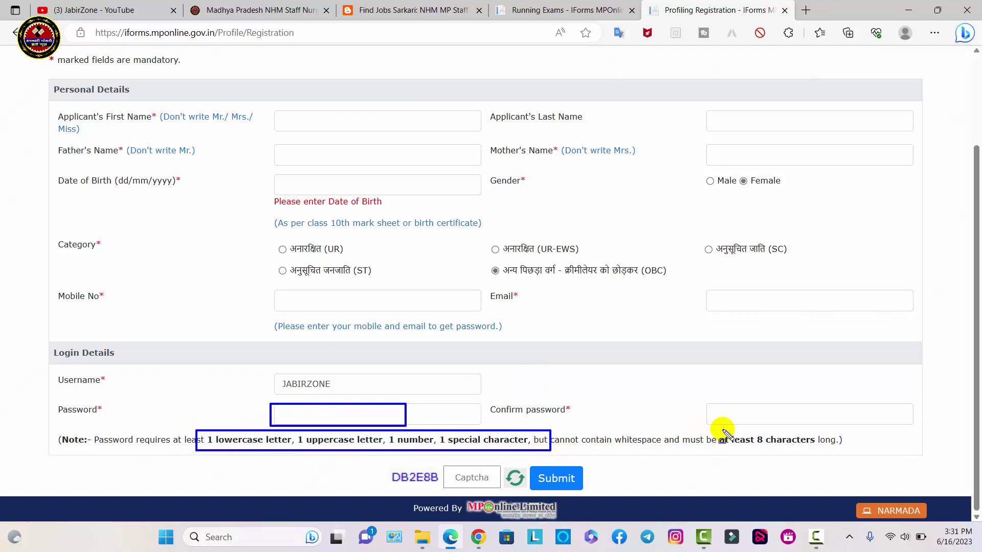
mouse_move(707, 429)
mouse_down()
mouse_move(780, 457)
mouse_move(839, 463)
mouse_up()
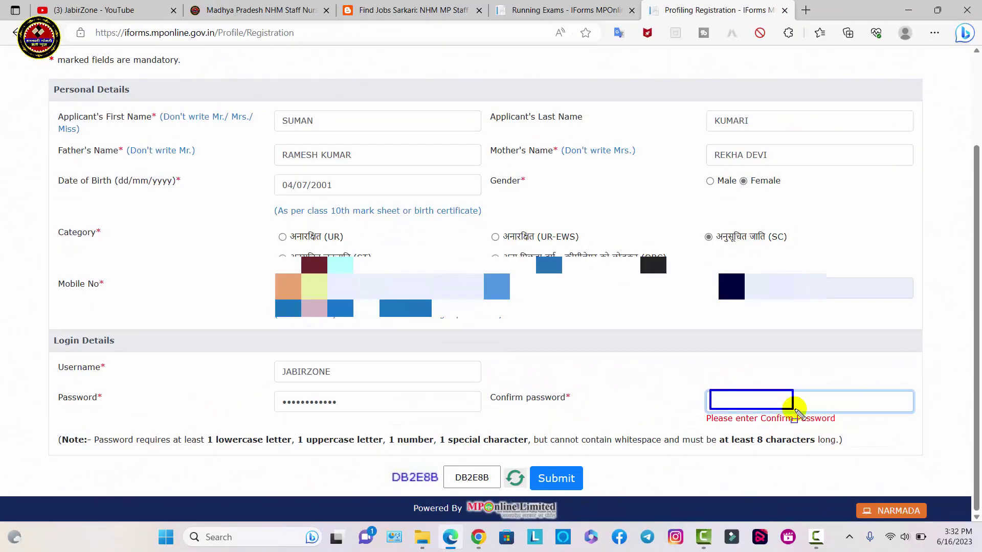
Paste the matching password confirmation and submit the profiling registration.
click(802, 401)
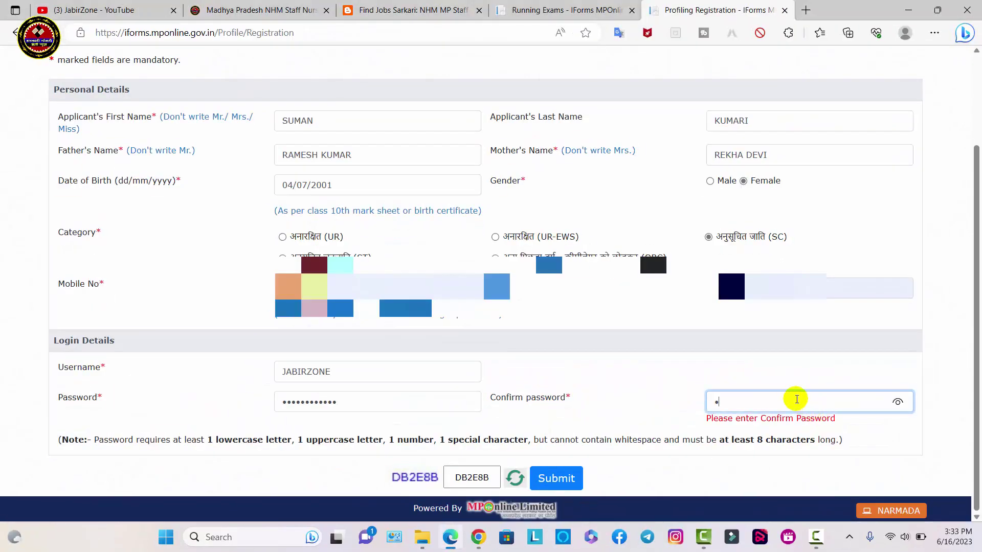
key(ctrl+v)
drag(435, 463, 504, 491)
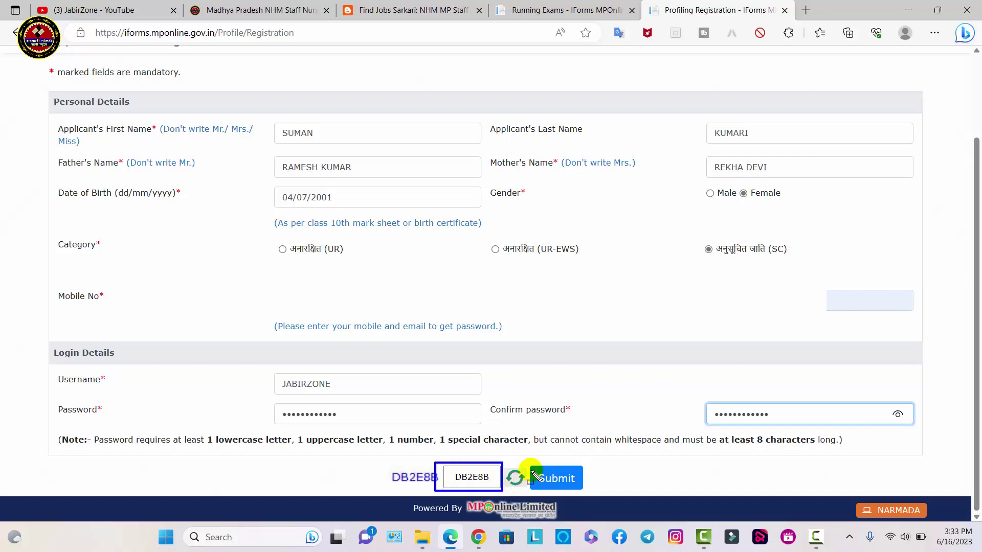
click(570, 479)
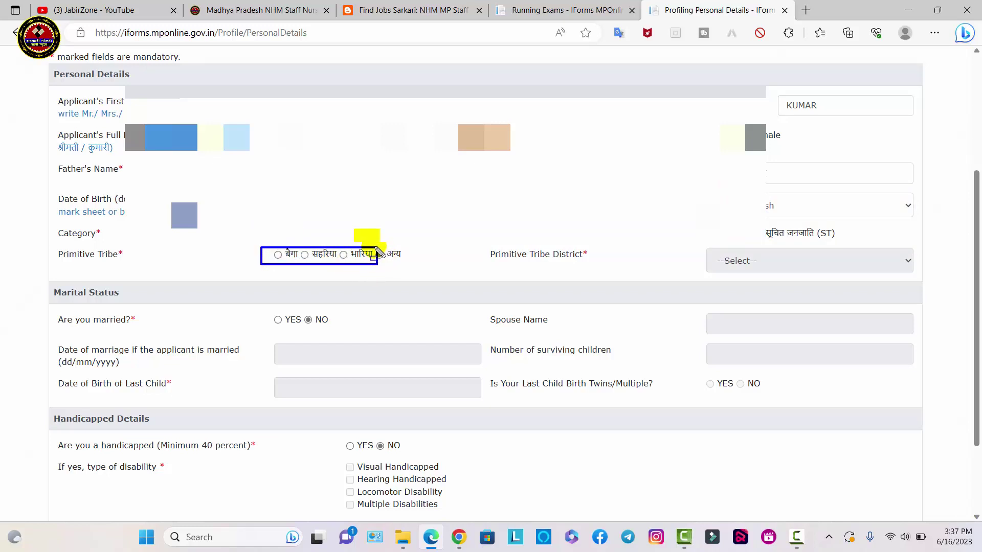
Mark Primitive Tribe as अन्य and save the personal details with Save and Next.
click(379, 254)
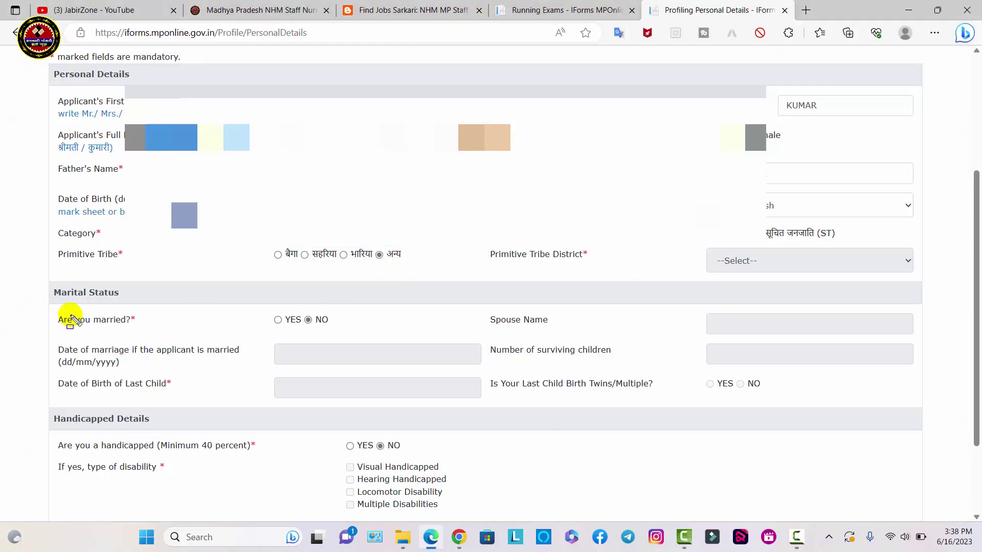
drag(49, 308, 220, 344)
drag(262, 308, 307, 335)
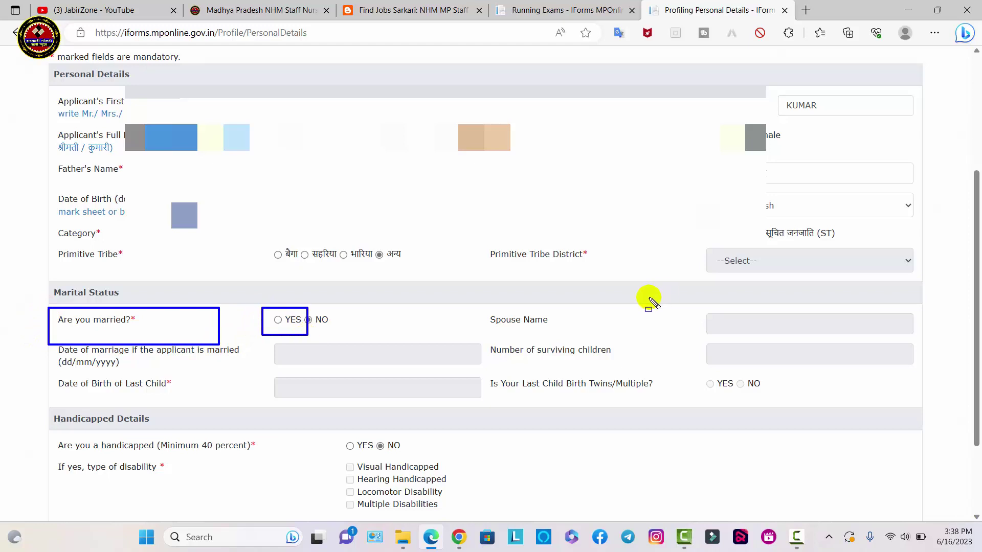
drag(648, 297, 837, 327)
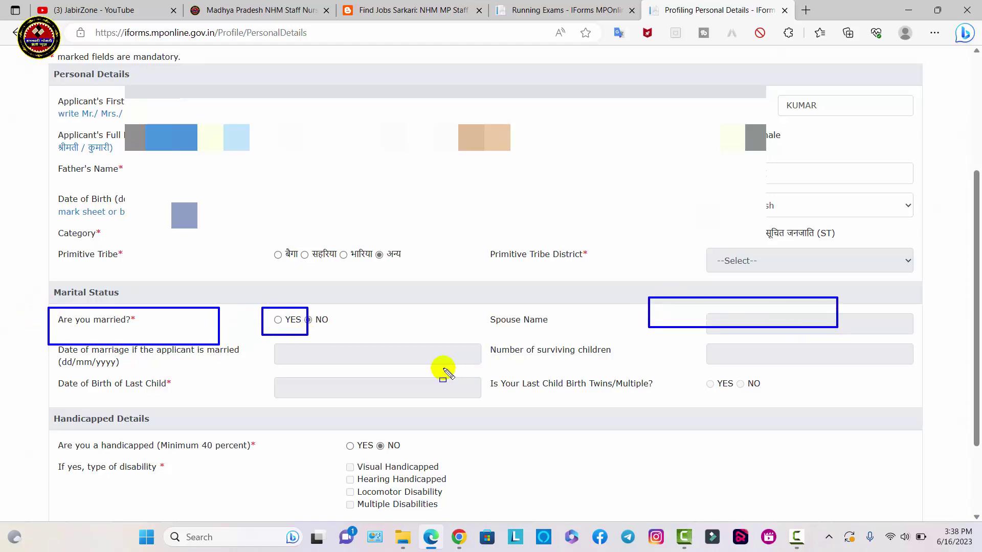
key(Escape)
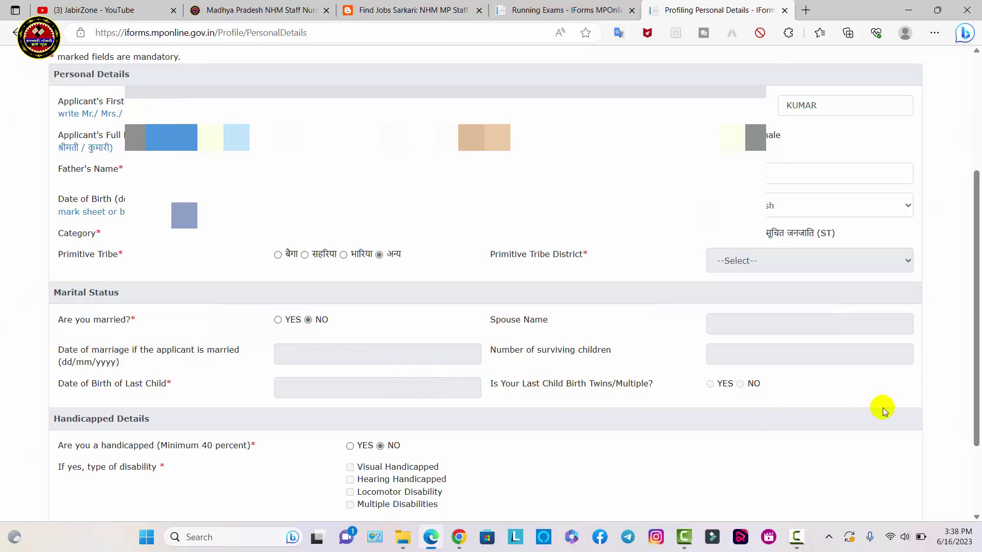
scroll(918, 332, down, 2)
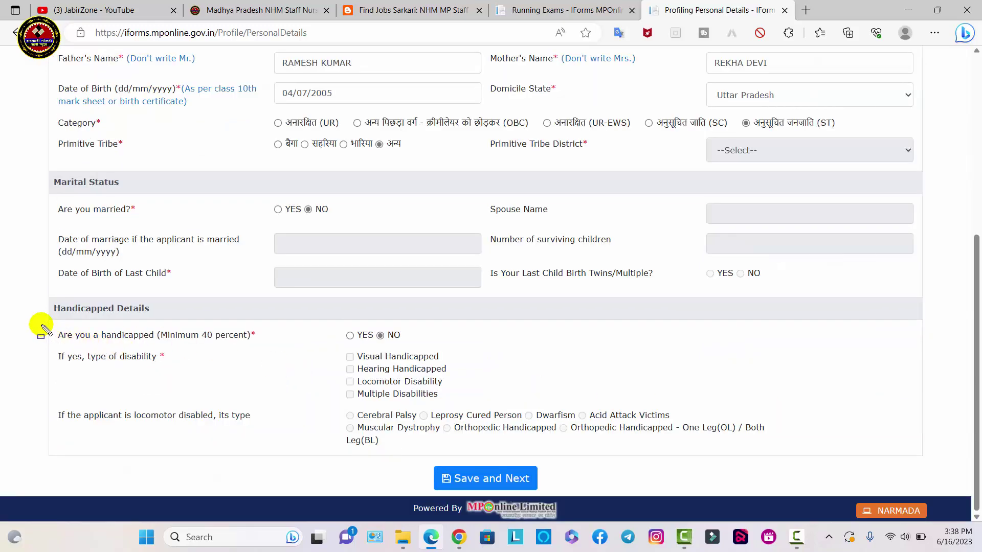
drag(39, 322, 346, 405)
mouse_move(330, 324)
mouse_down()
mouse_move(369, 342)
mouse_move(437, 412)
mouse_up()
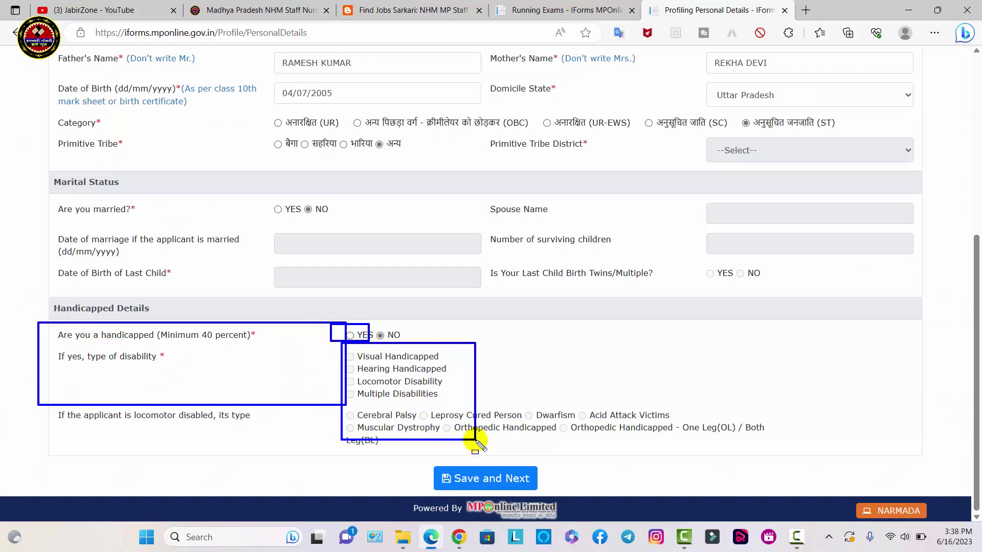
key(Escape)
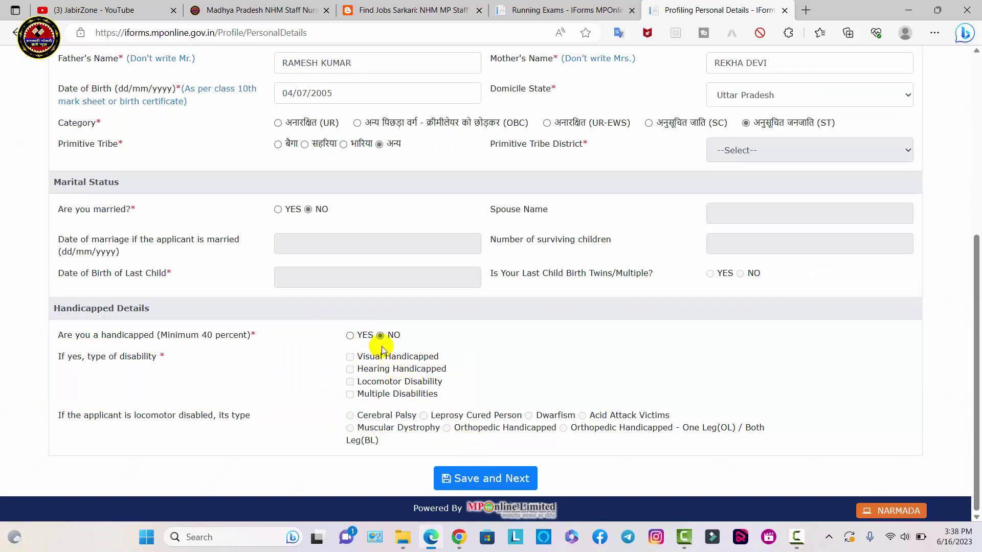
click(502, 480)
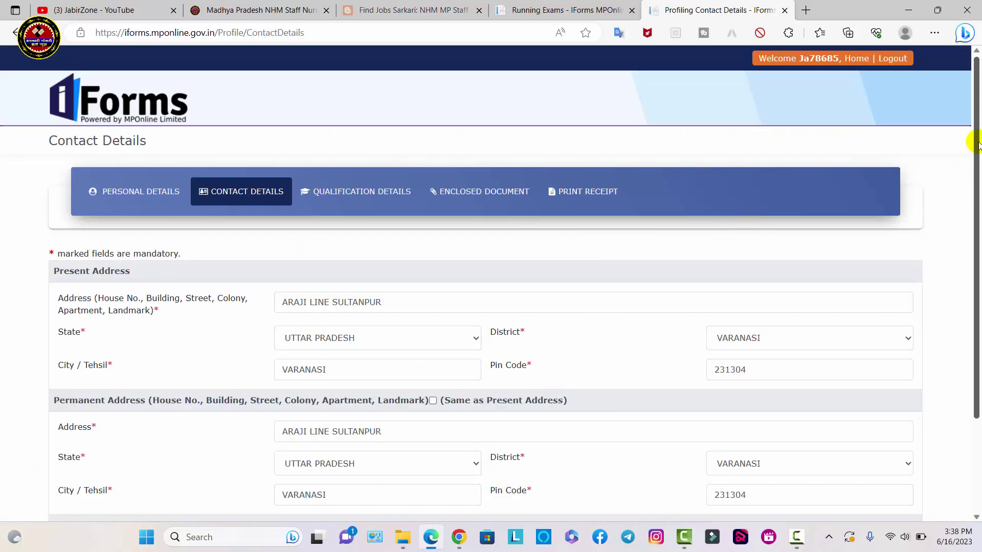
Copy the present address into the permanent address and save the contact details.
drag(977, 143, 977, 263)
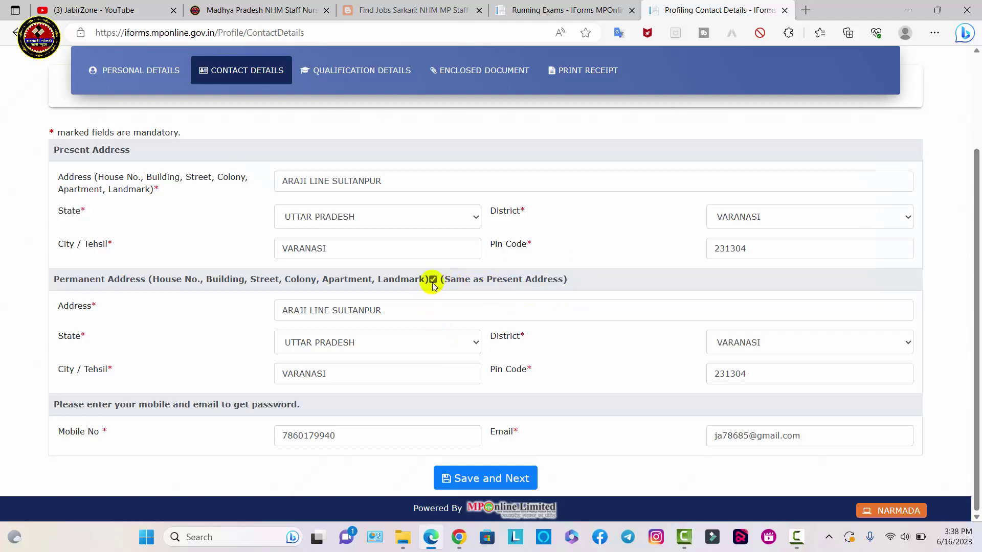
triple_click(286, 308)
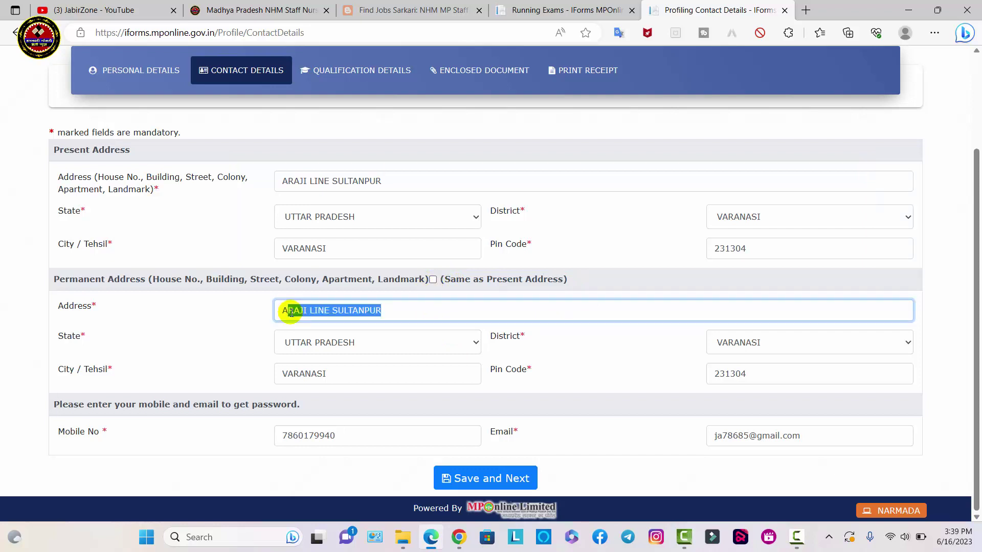
text(AGKFKG)
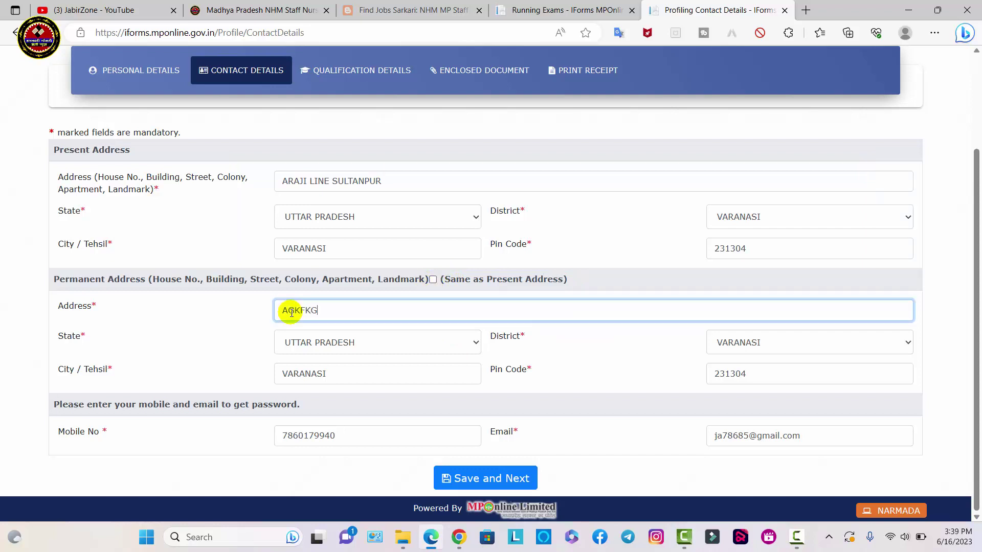
click(432, 279)
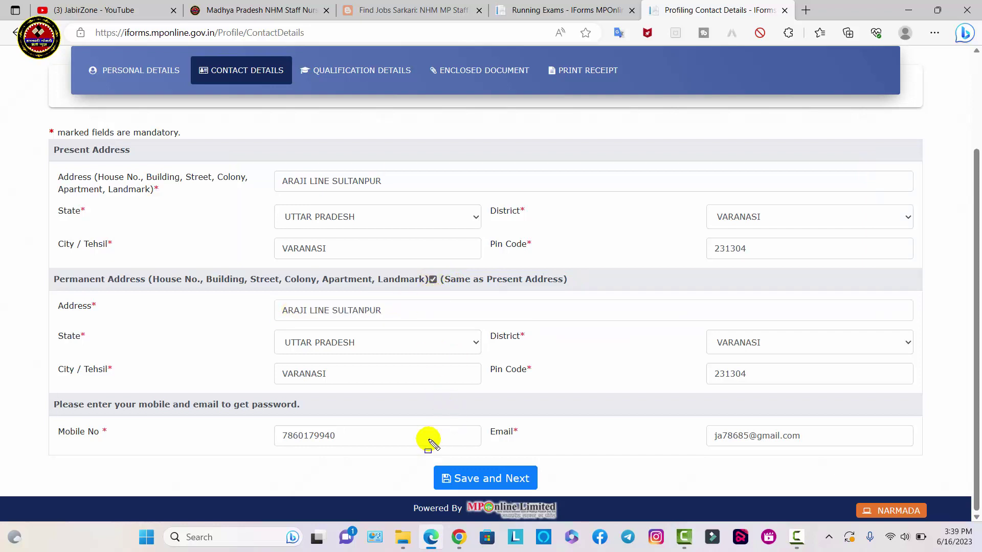
click(525, 484)
click(184, 229)
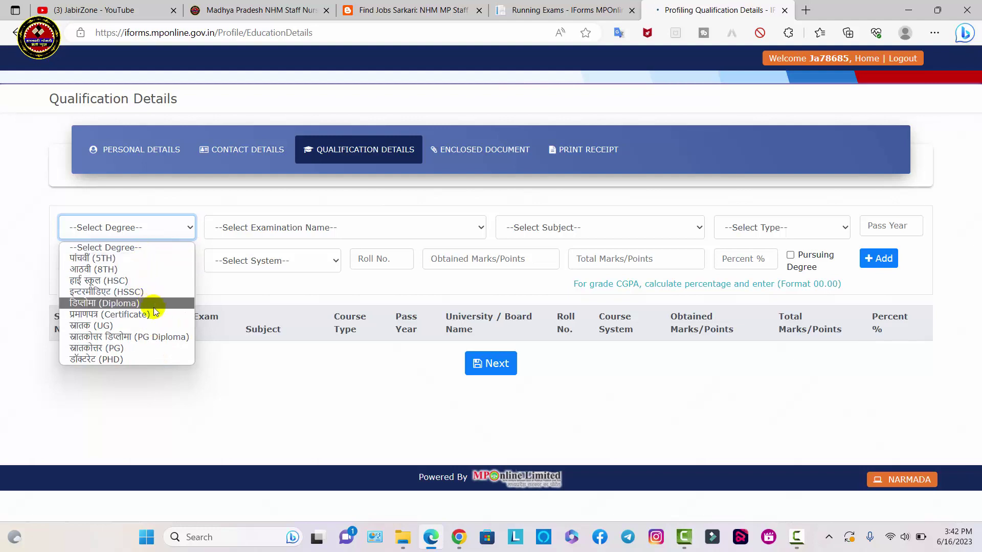
Choose HSC degree, fill the 2016 pass year and UP BOARD, and select Marks System.
click(146, 281)
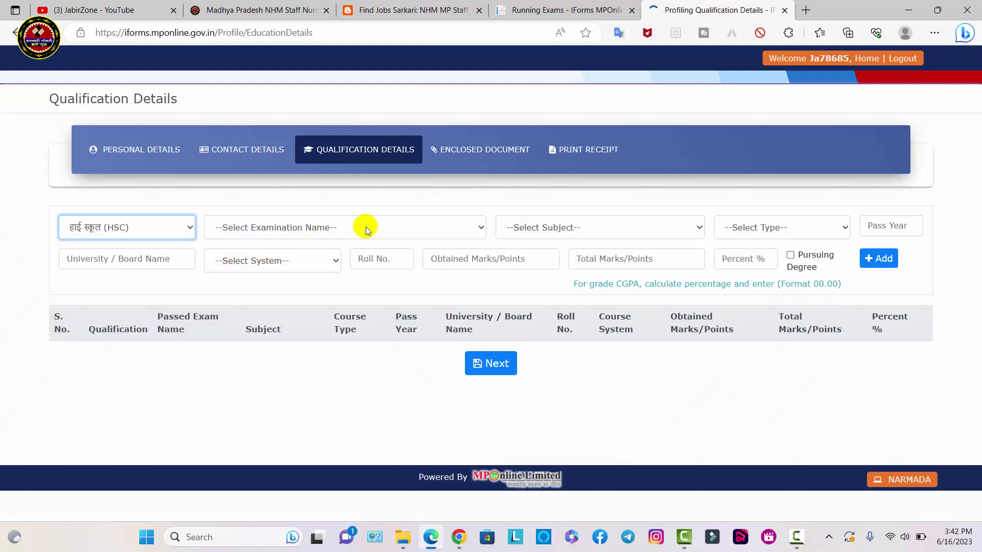
click(885, 230)
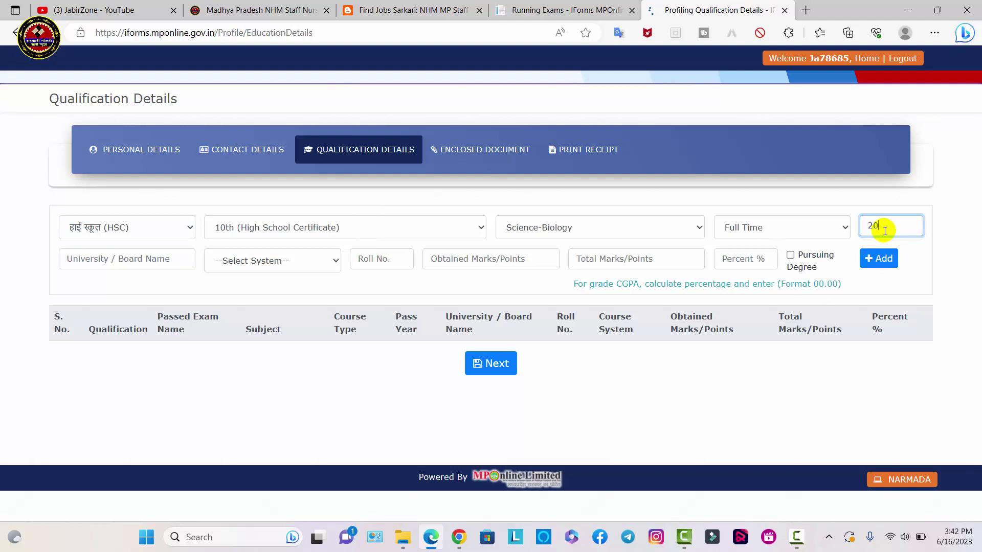
key(Tab)
text(UP)
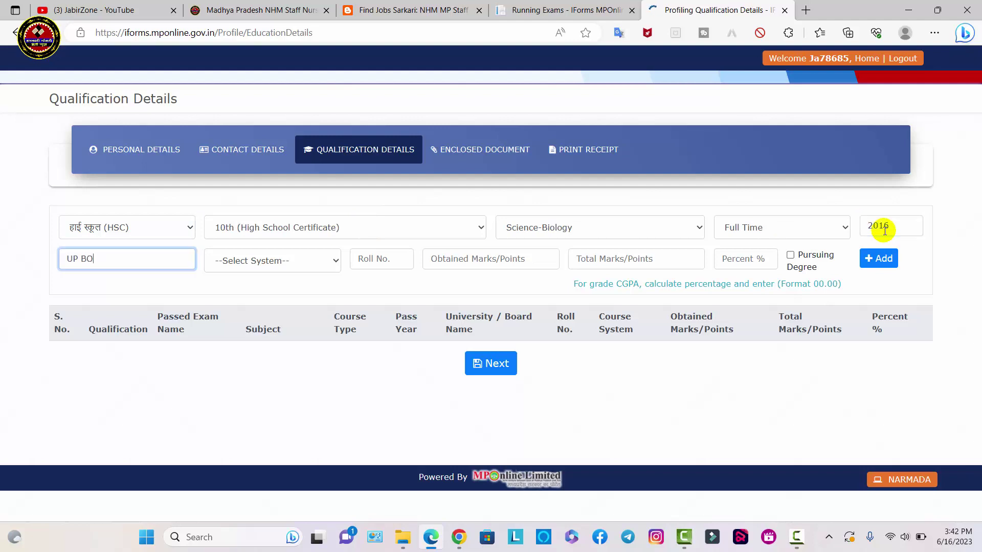
key(Tab)
key(Down)
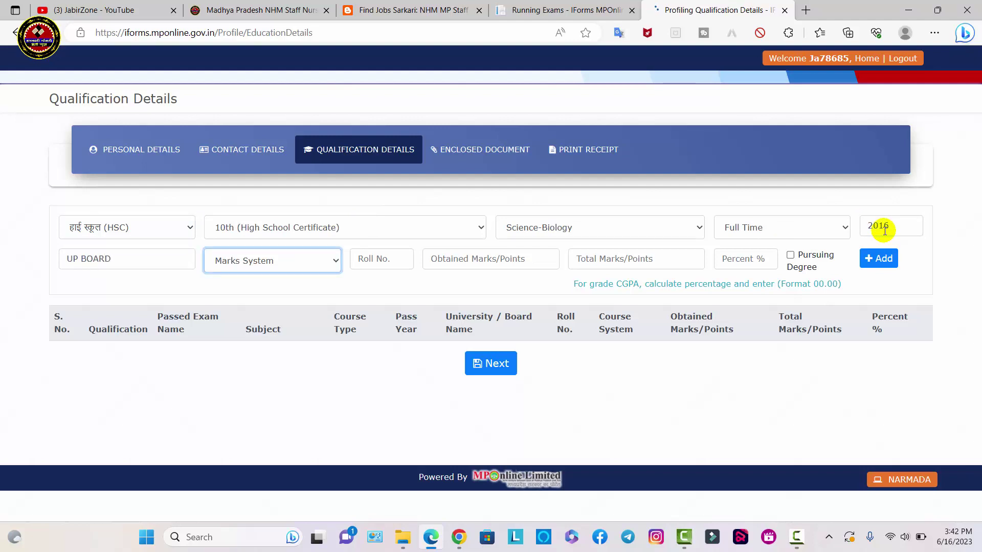
key(Down)
key(Up)
Enter 548 of 600 marks and 91.33 percent, then add the HSC row.
key(Tab)
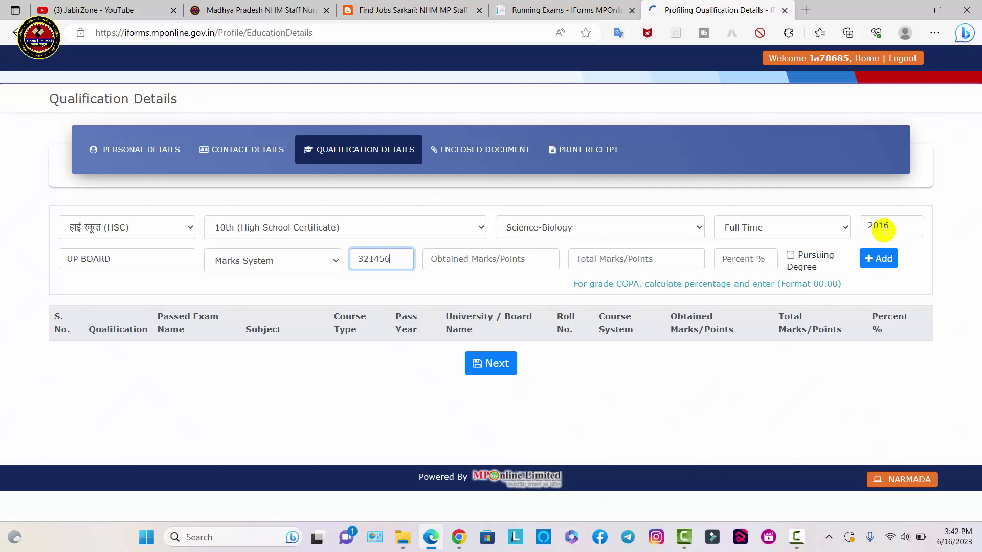
key(Tab)
text(548)
key(Tab)
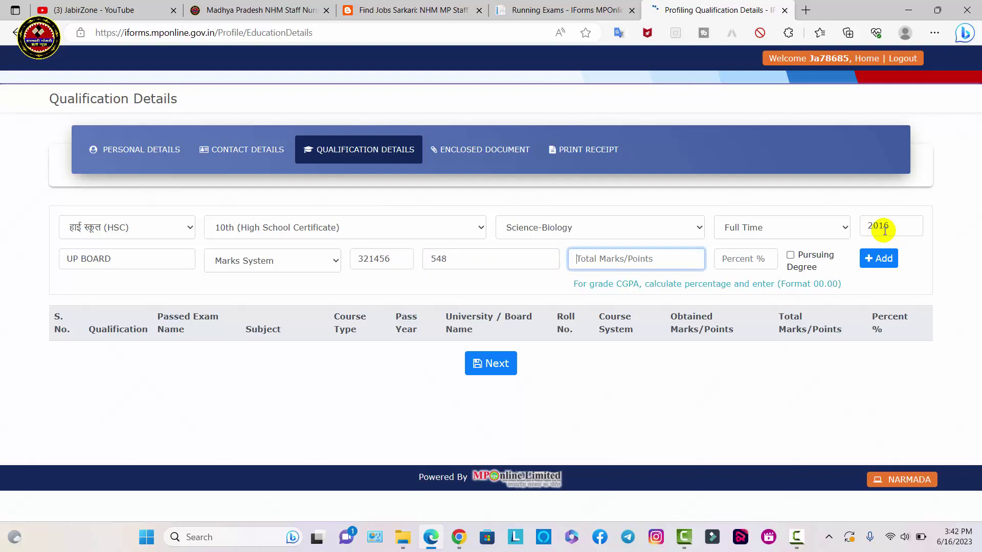
text(600)
key(Tab)
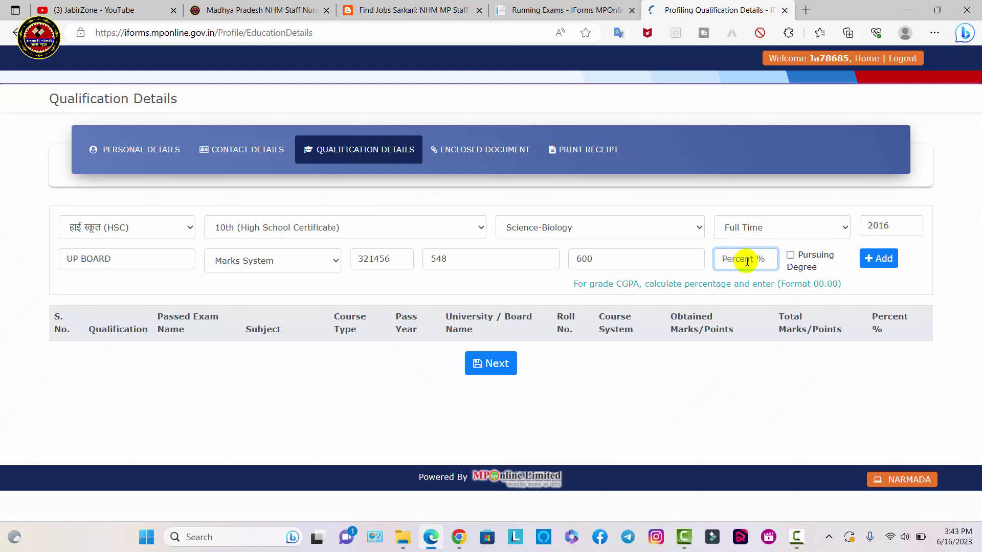
text(91.33)
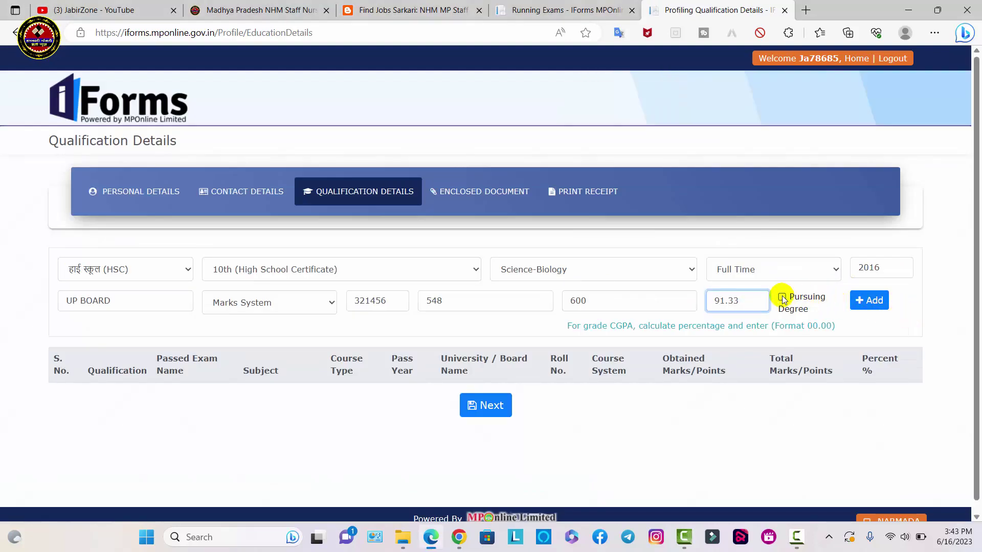
click(875, 297)
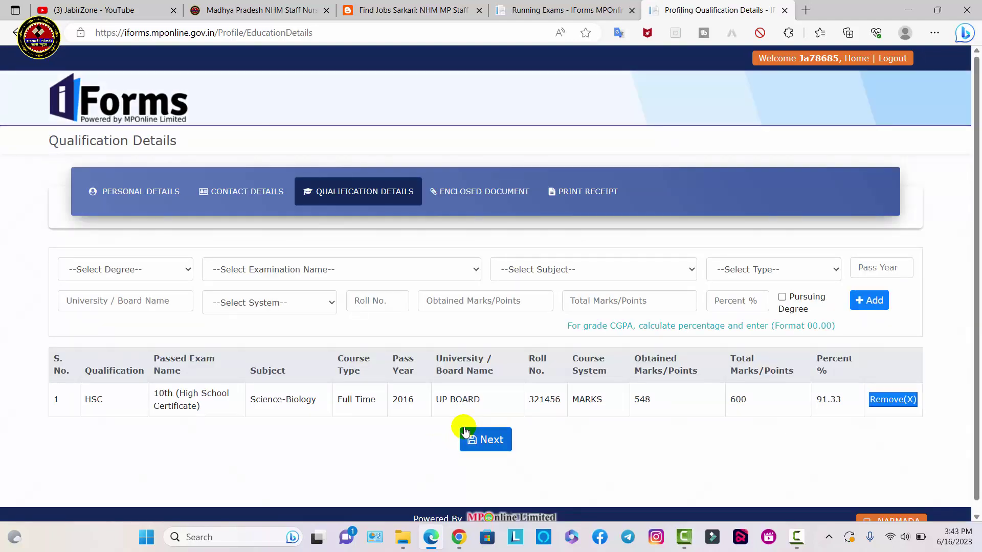
Start the HSSC row with 11th/12th examination and Science-Biology subject.
drag(70, 386, 854, 415)
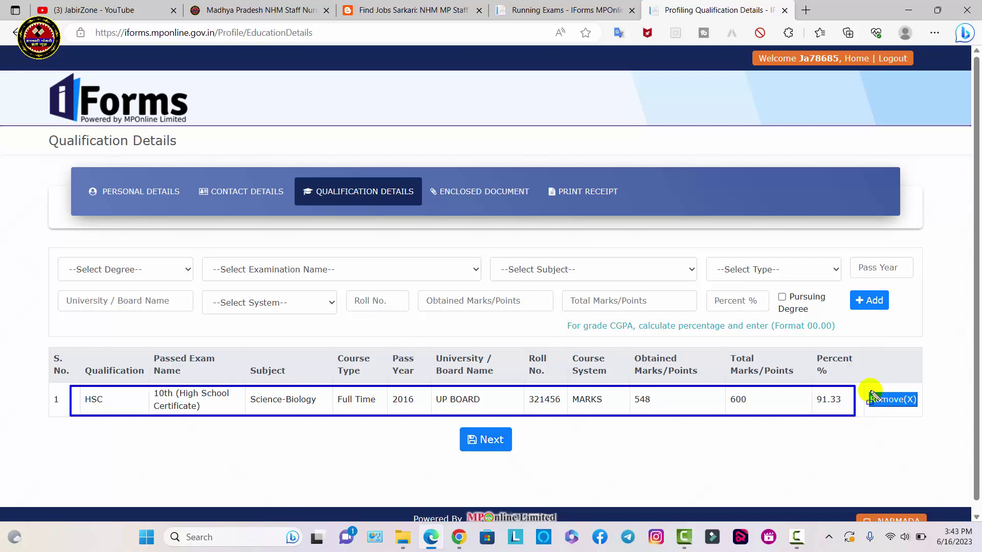
mouse_move(863, 387)
mouse_down()
mouse_move(930, 411)
mouse_move(920, 410)
mouse_up()
key(Escape)
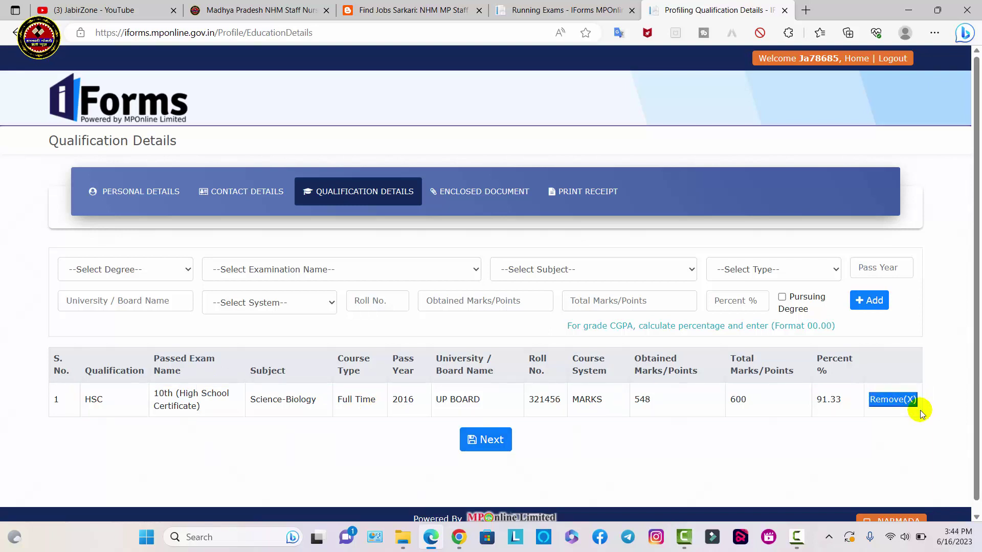
click(148, 272)
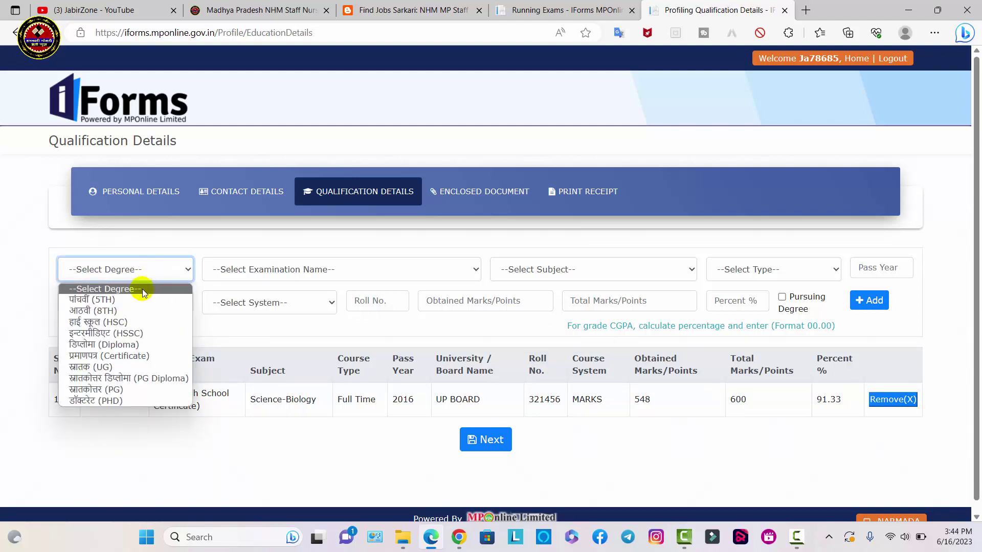
click(147, 333)
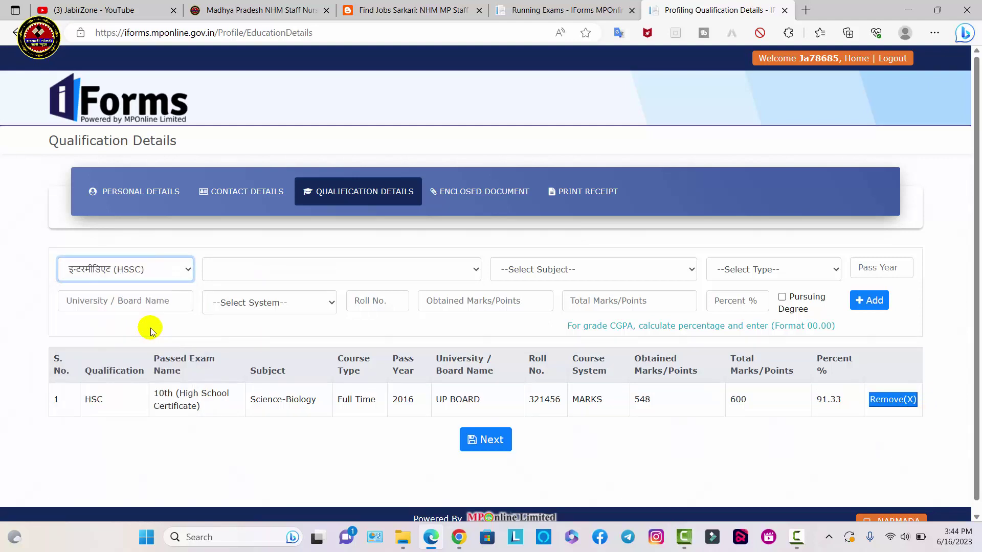
click(314, 273)
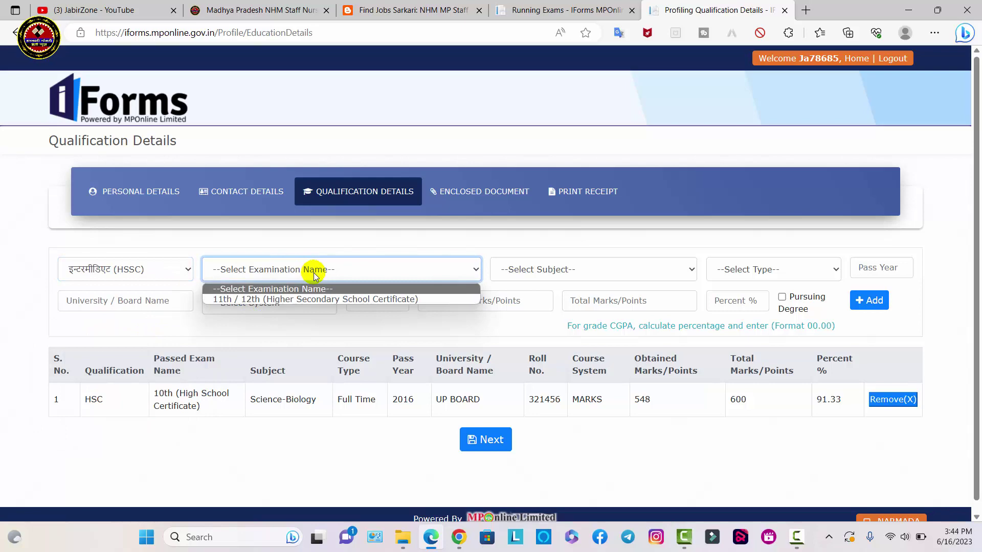
click(324, 300)
click(551, 270)
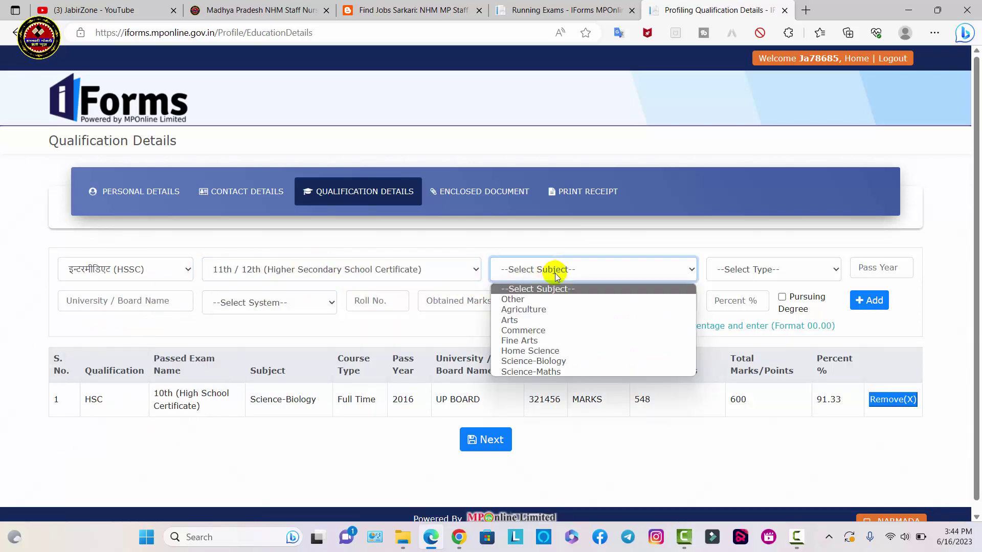
click(562, 360)
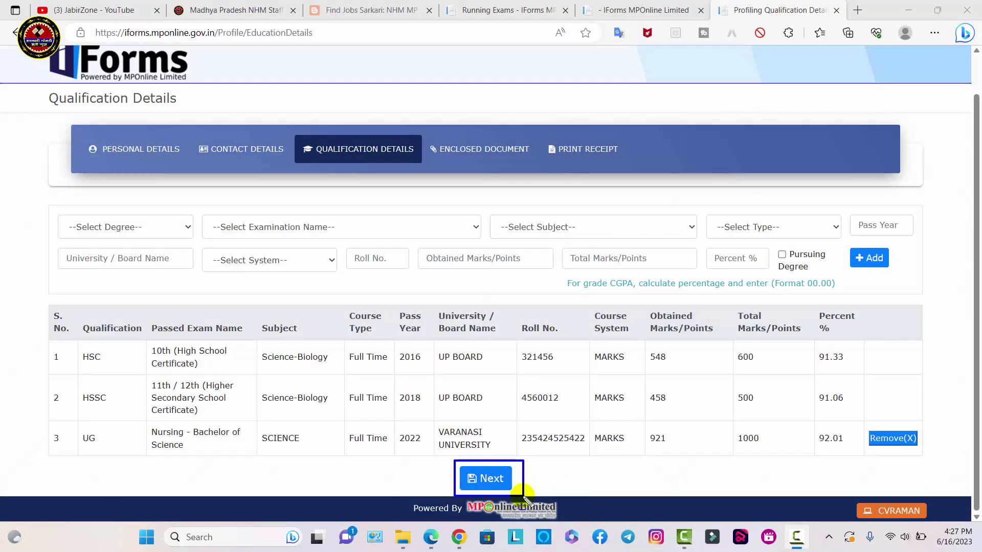
Continue from qualifications to the Enclosed Document upload page.
click(479, 480)
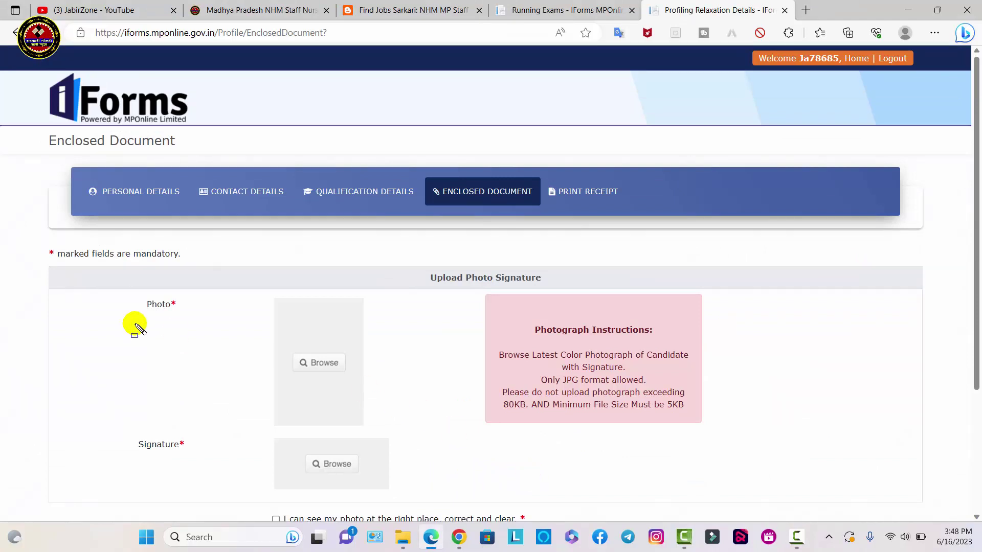
drag(134, 294, 185, 325)
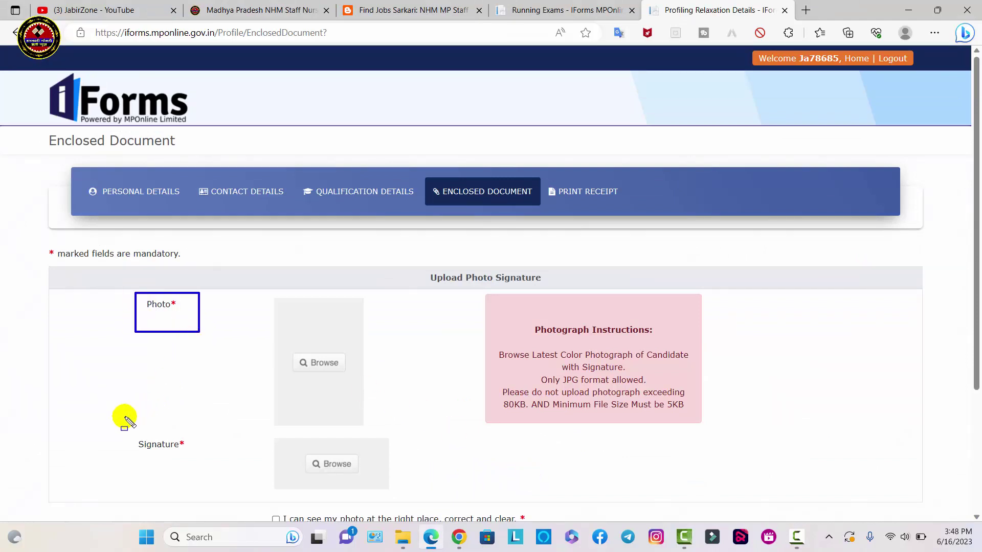
drag(125, 416, 207, 453)
key(Escape)
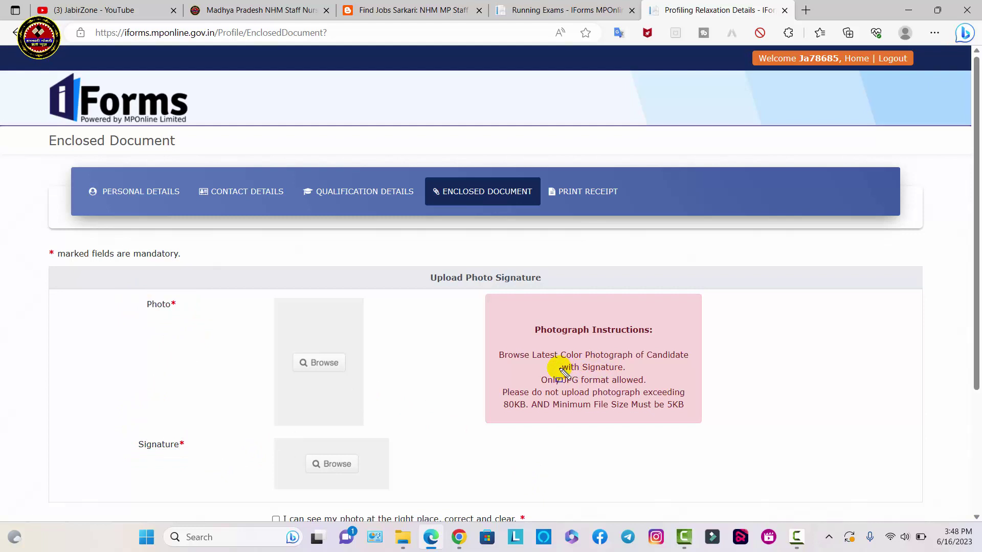
drag(559, 368, 653, 386)
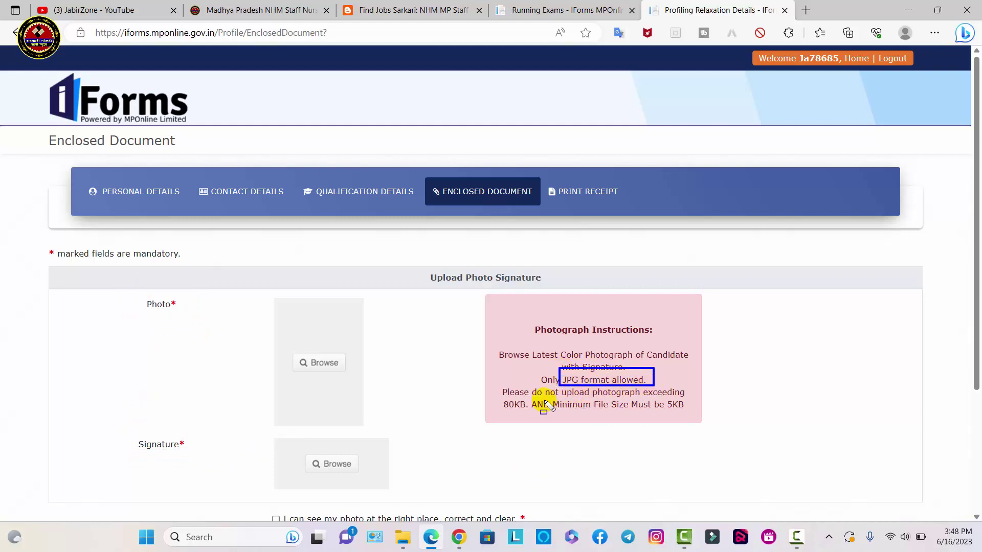
drag(529, 398, 691, 409)
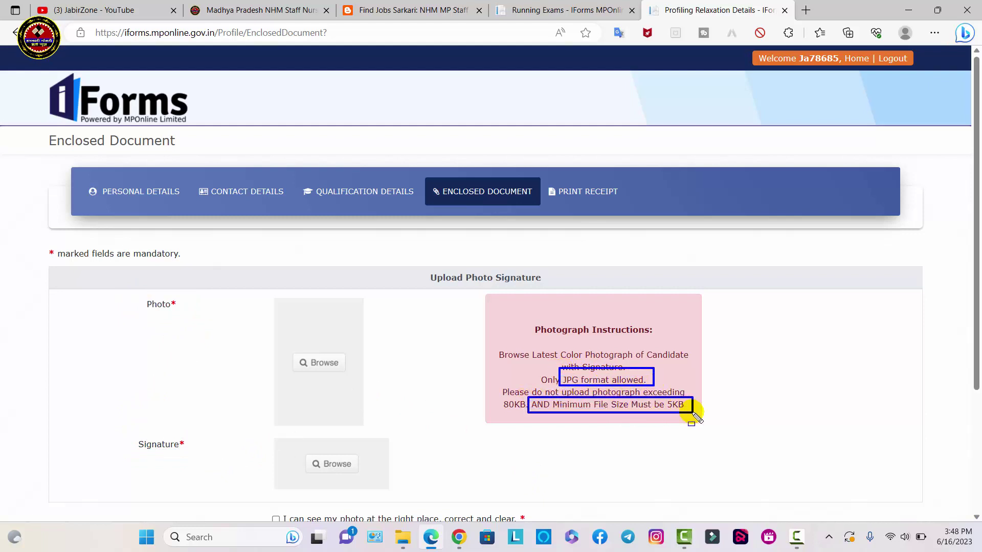
key(Escape)
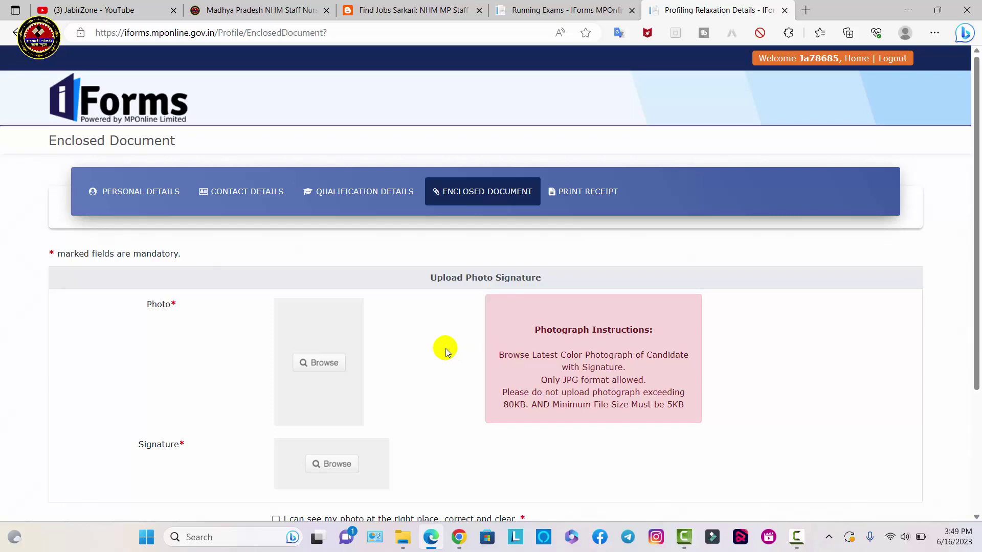
Load photo file P into the cropper for the Photo upload.
click(322, 363)
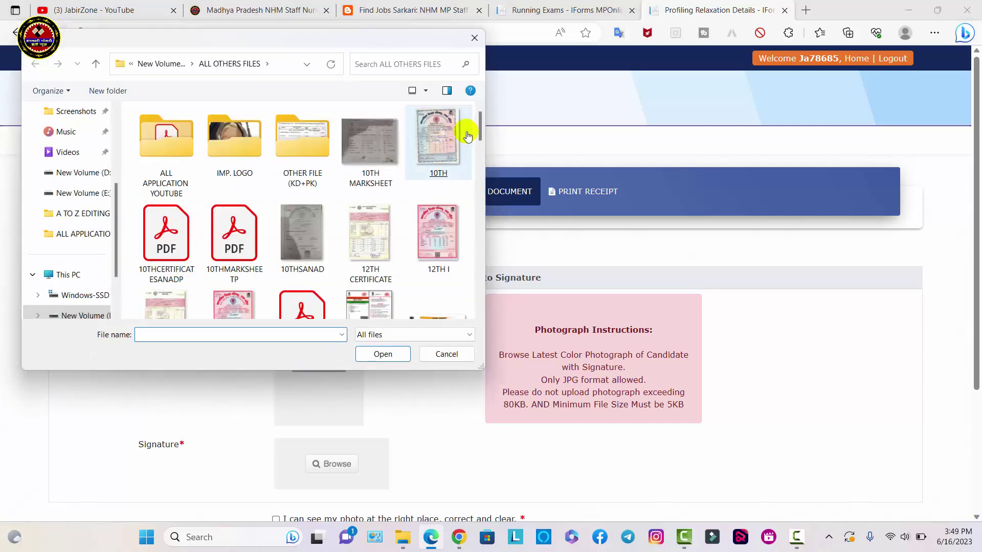
mouse_move(474, 128)
mouse_down()
mouse_move(502, 278)
mouse_move(495, 247)
mouse_up()
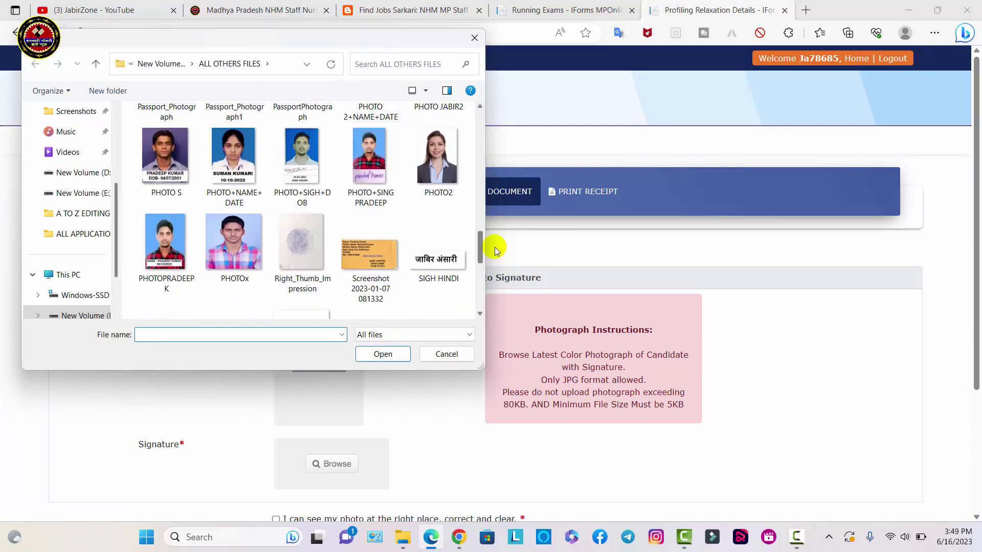
scroll(160, 233, up, 3)
click(160, 233)
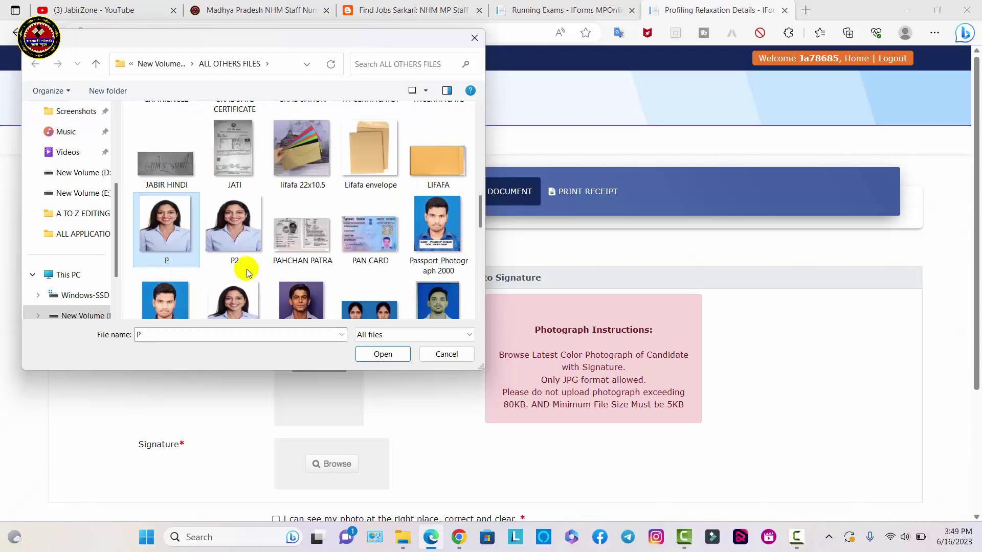
click(385, 355)
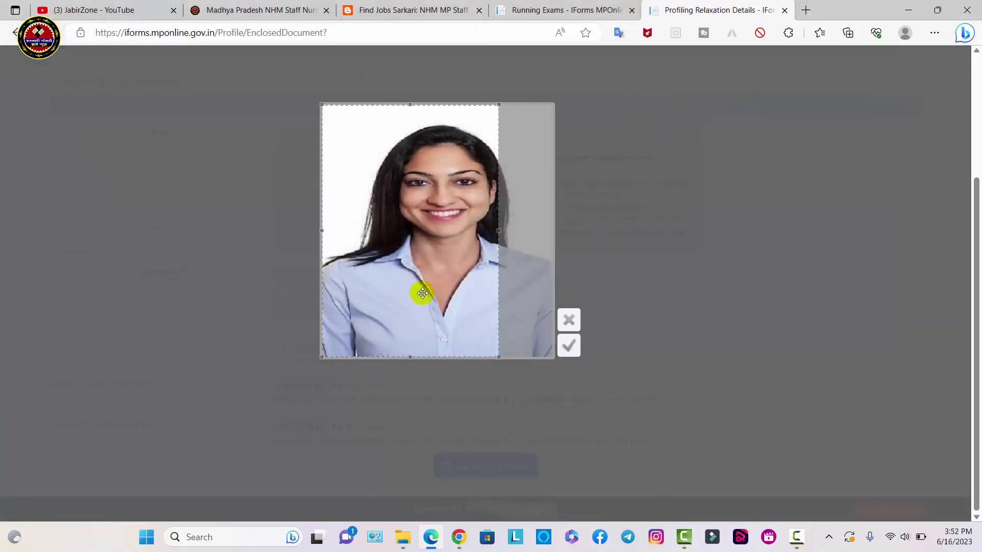
Recentre the photo crop frame on the candidate's face and accept the cropped photo.
drag(417, 292, 451, 298)
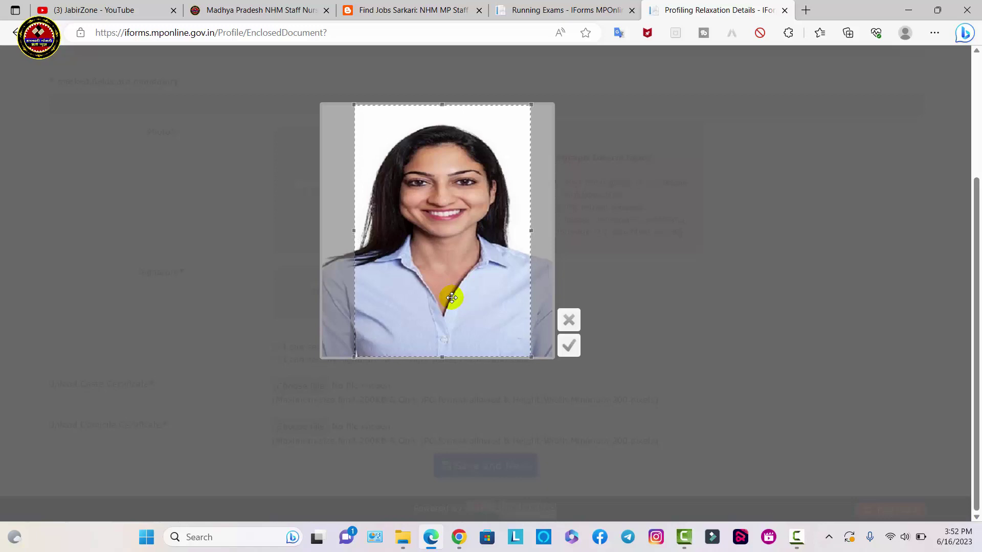
click(570, 346)
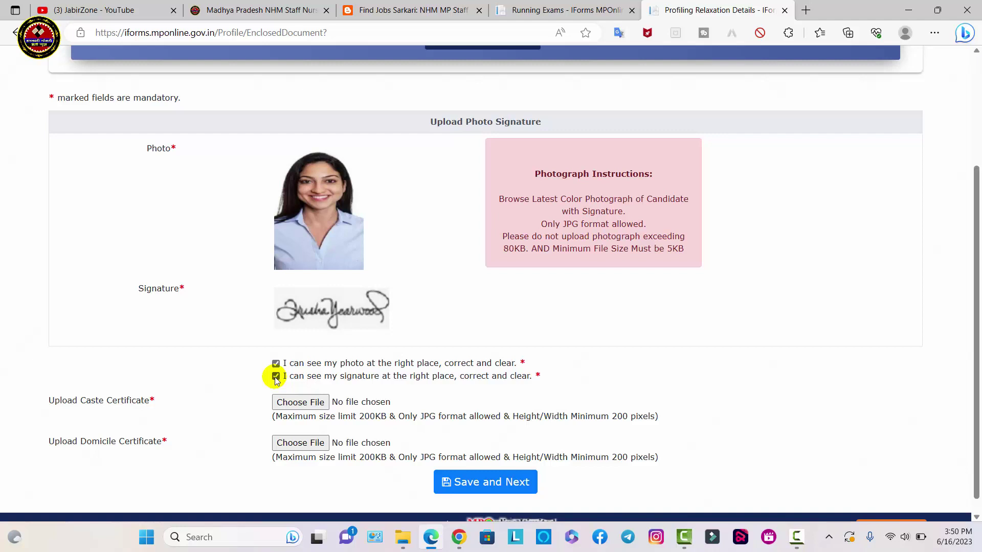
Upload CAST CERTIFICATE.jpg for the Caste Certificate field, then choose an image file for the Domicile Certificate field.
click(300, 403)
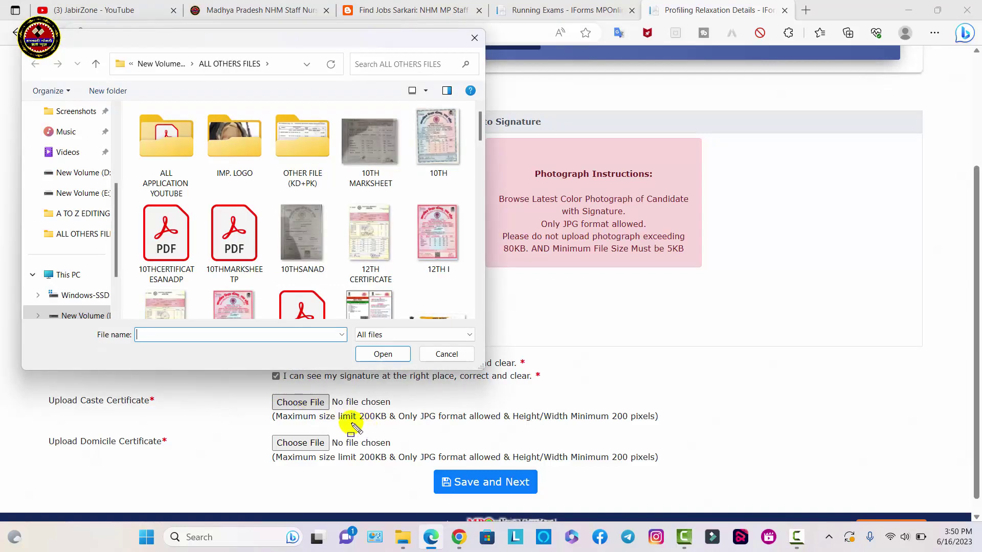
drag(346, 408, 469, 427)
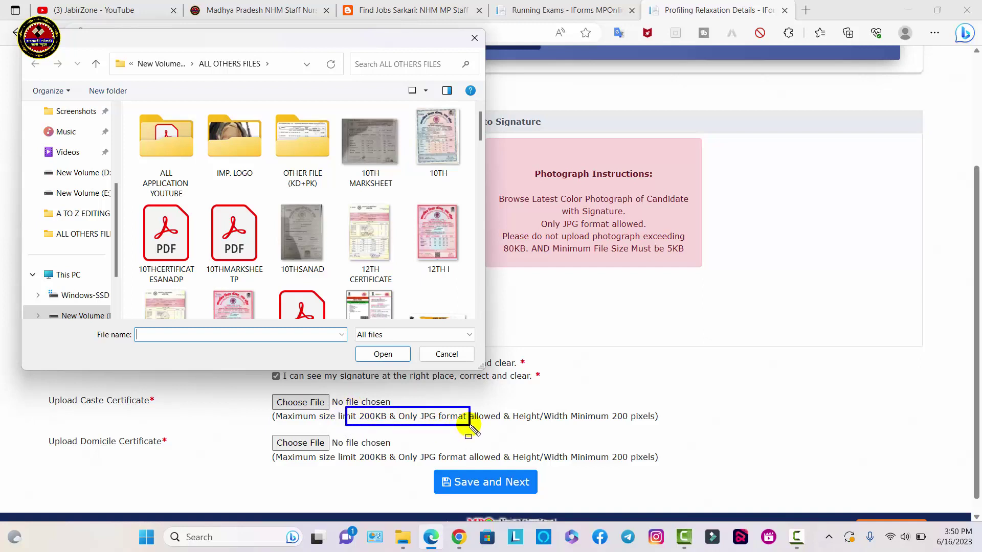
click(128, 214)
key(c)
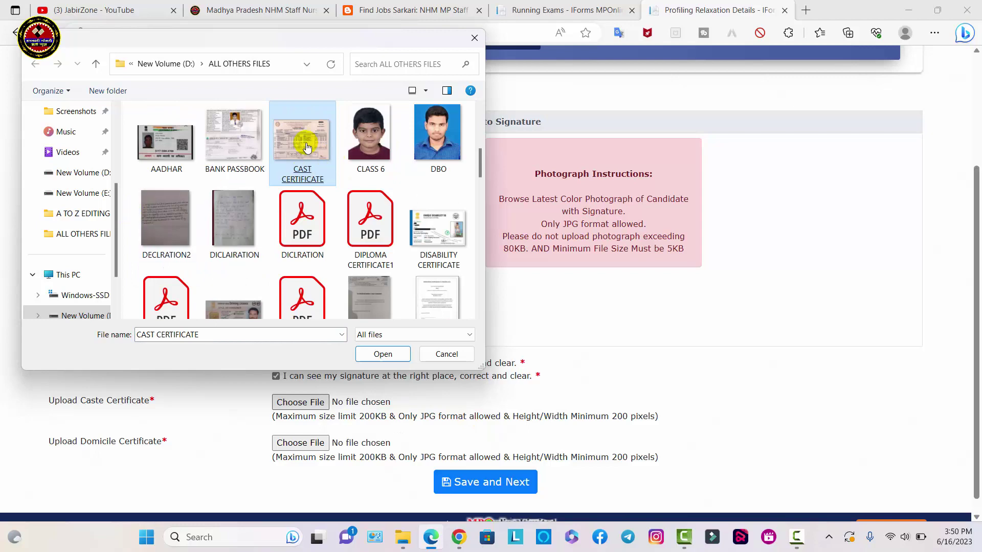
click(388, 354)
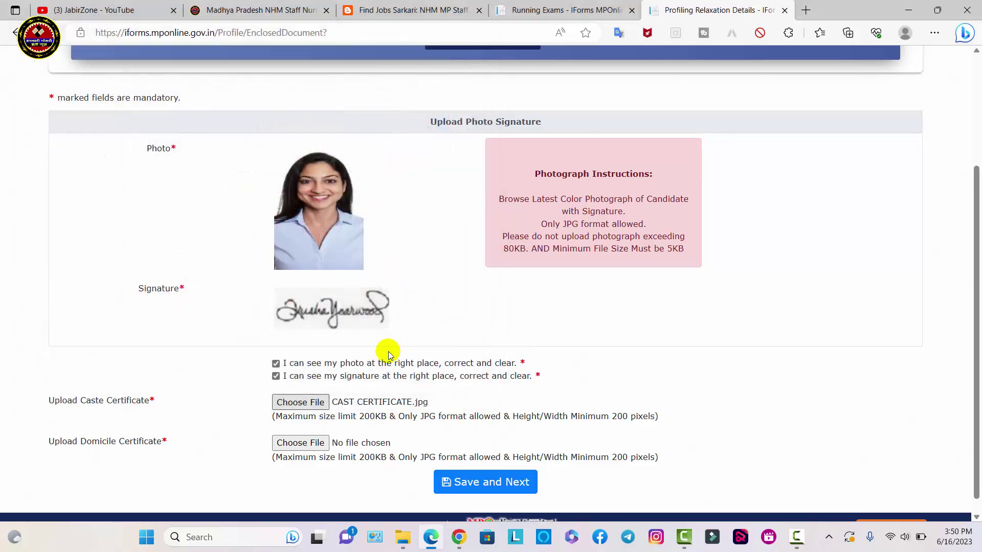
click(296, 444)
double_click(422, 221)
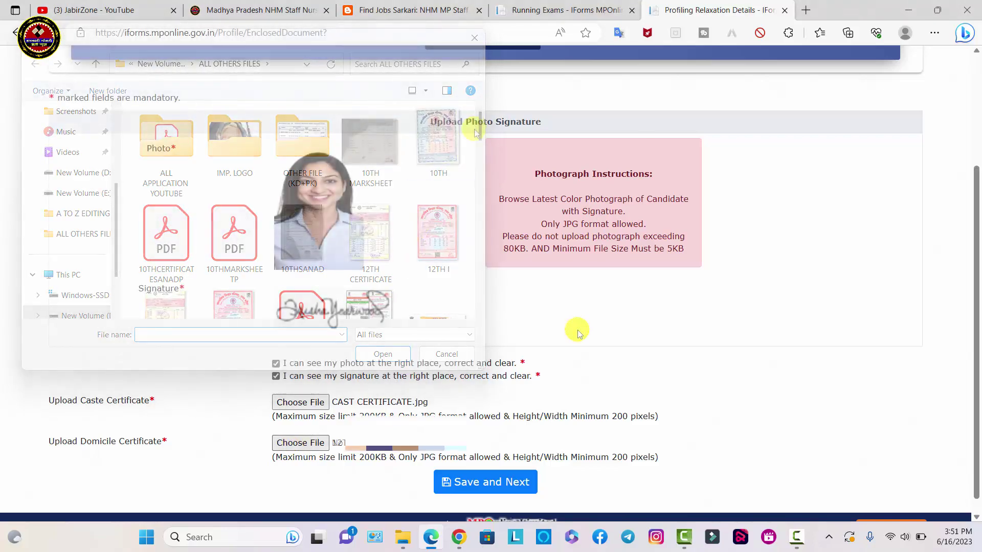